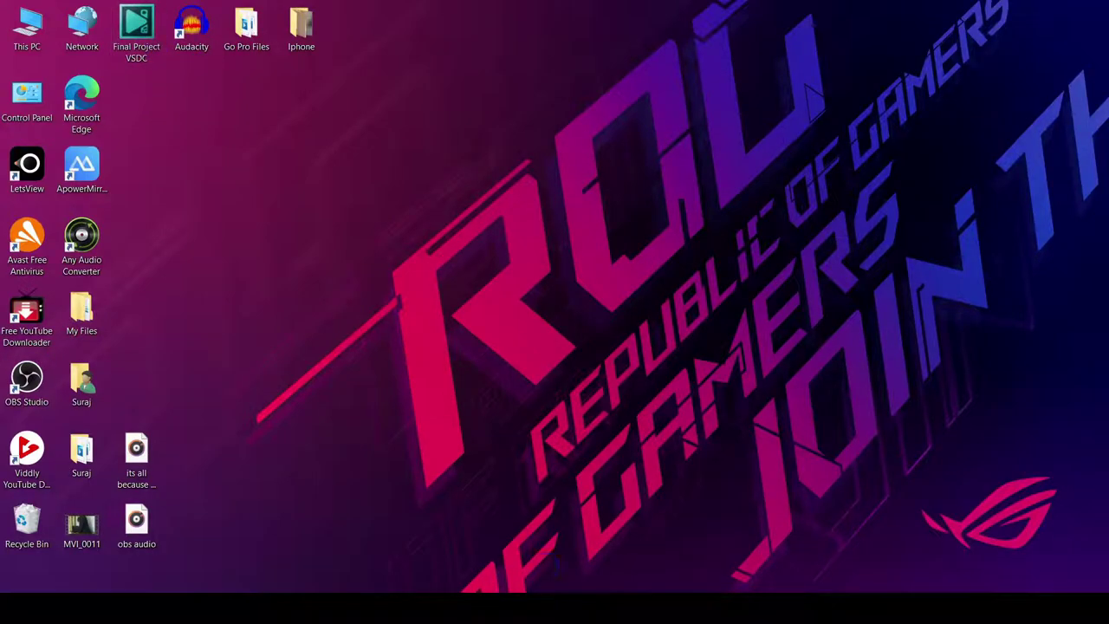
- Open VSDC Video Editor and create a blank project titled "go pro" at Full HD 1920x1080 and 60 fps
click(552, 608)
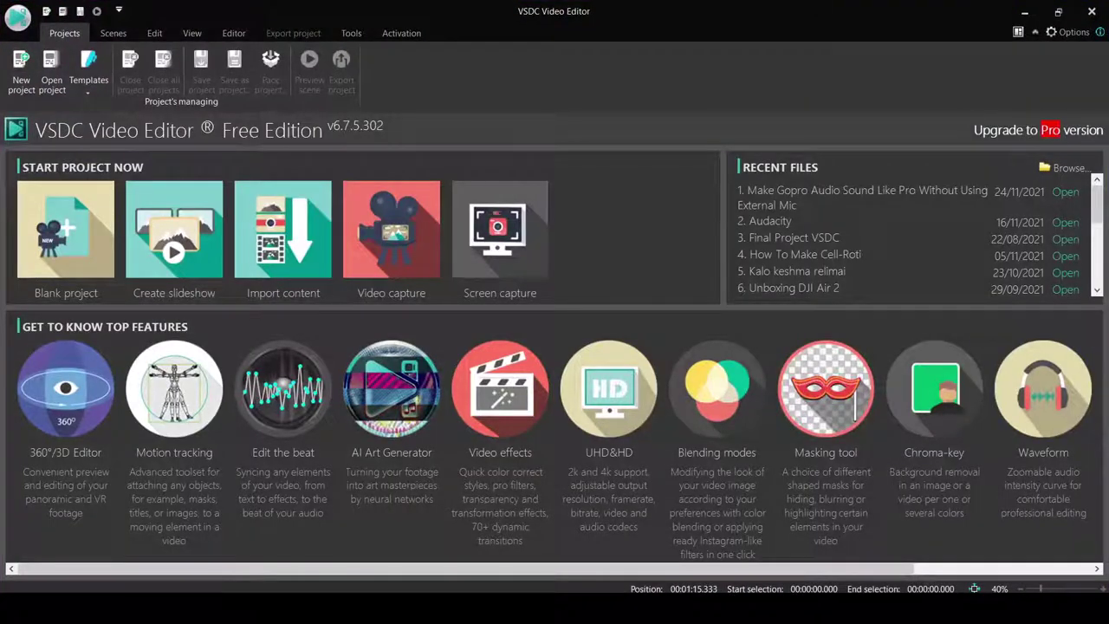
click(19, 76)
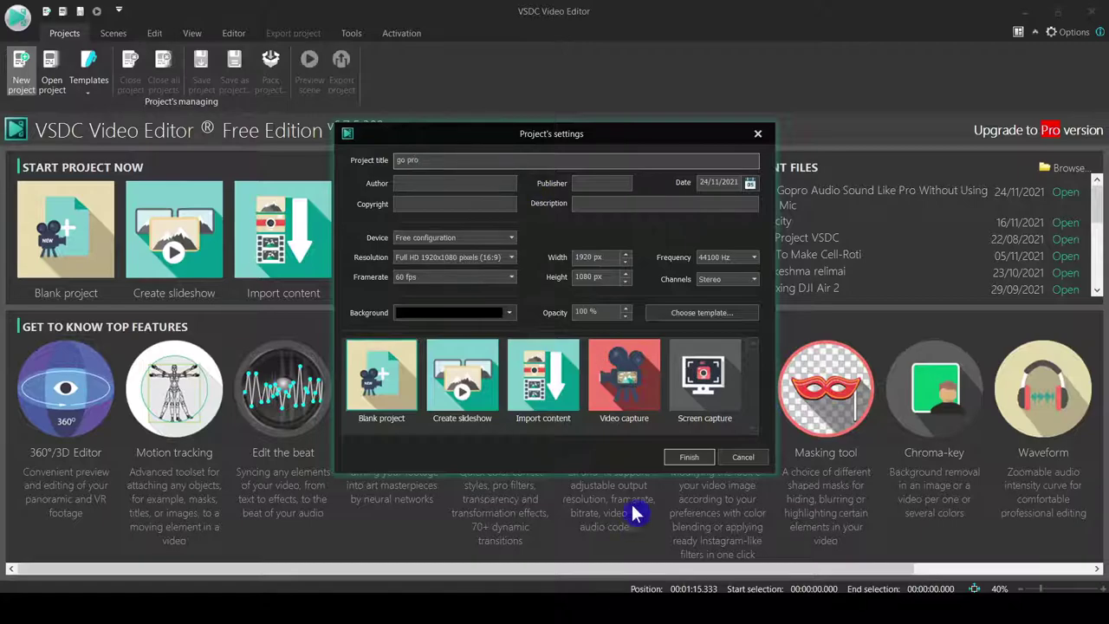
click(689, 462)
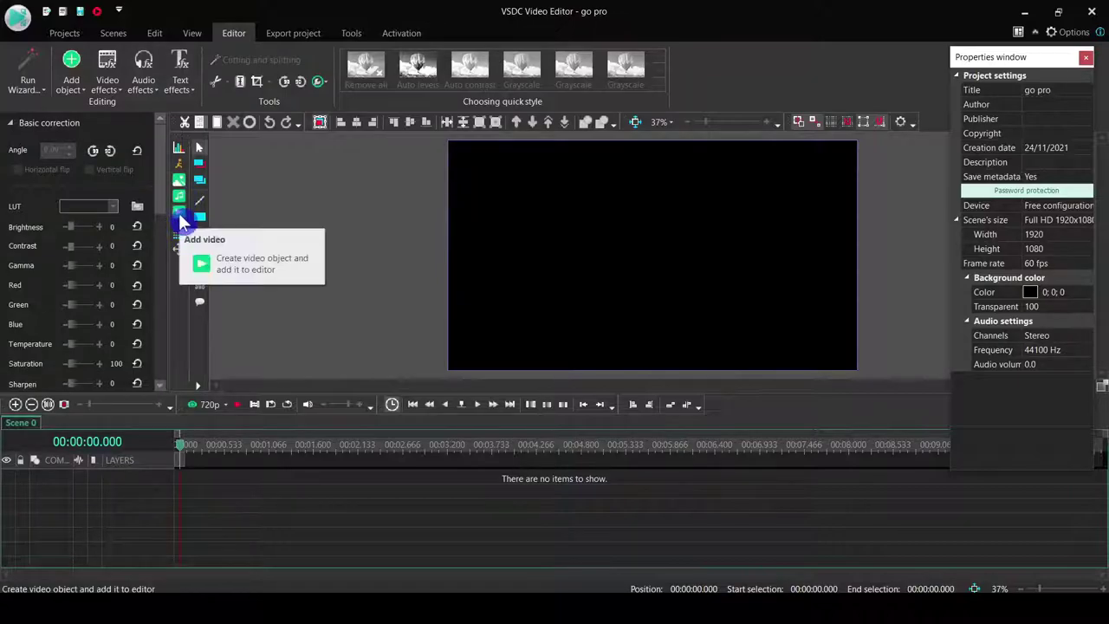
- Add the video "Go pro-Indoor Audio" from the EDITED VDO folder to the scene with the default object position settings
click(179, 219)
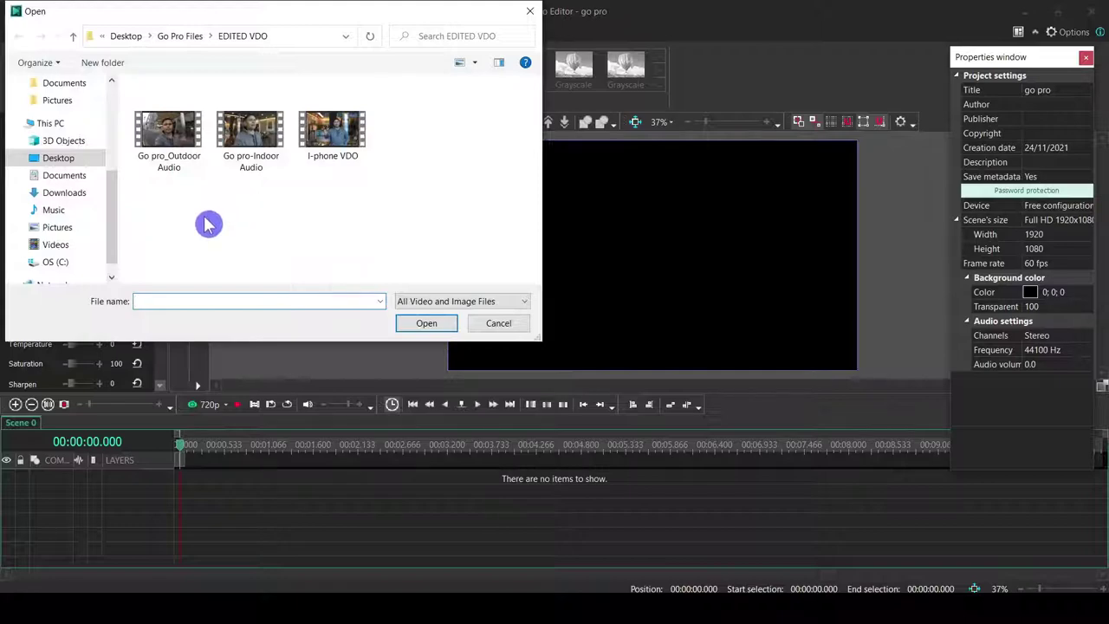
click(265, 141)
click(425, 323)
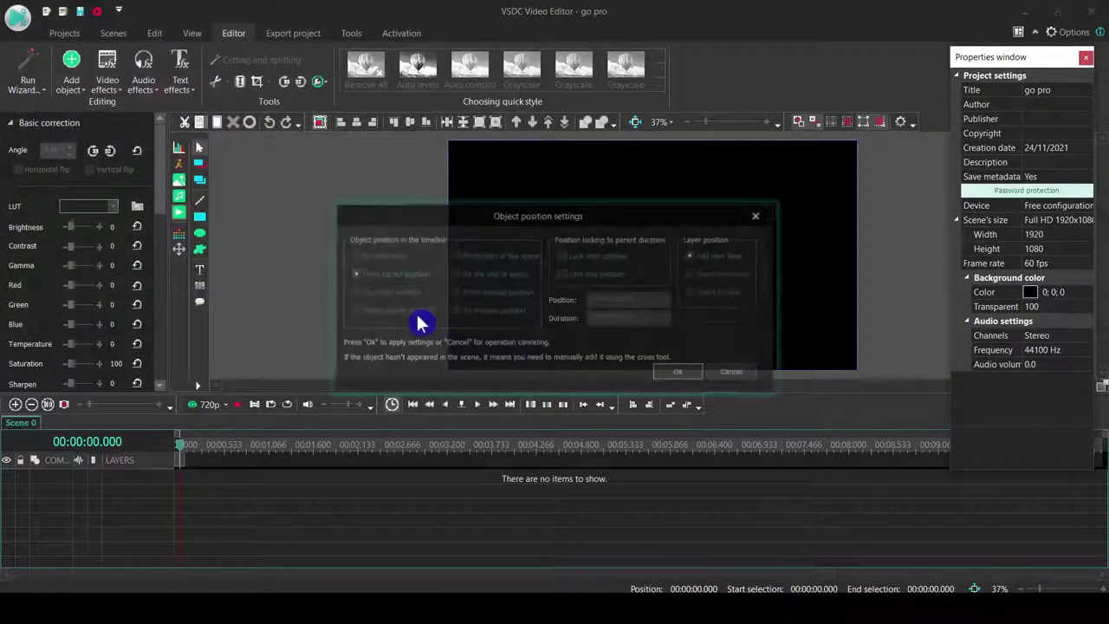
click(666, 374)
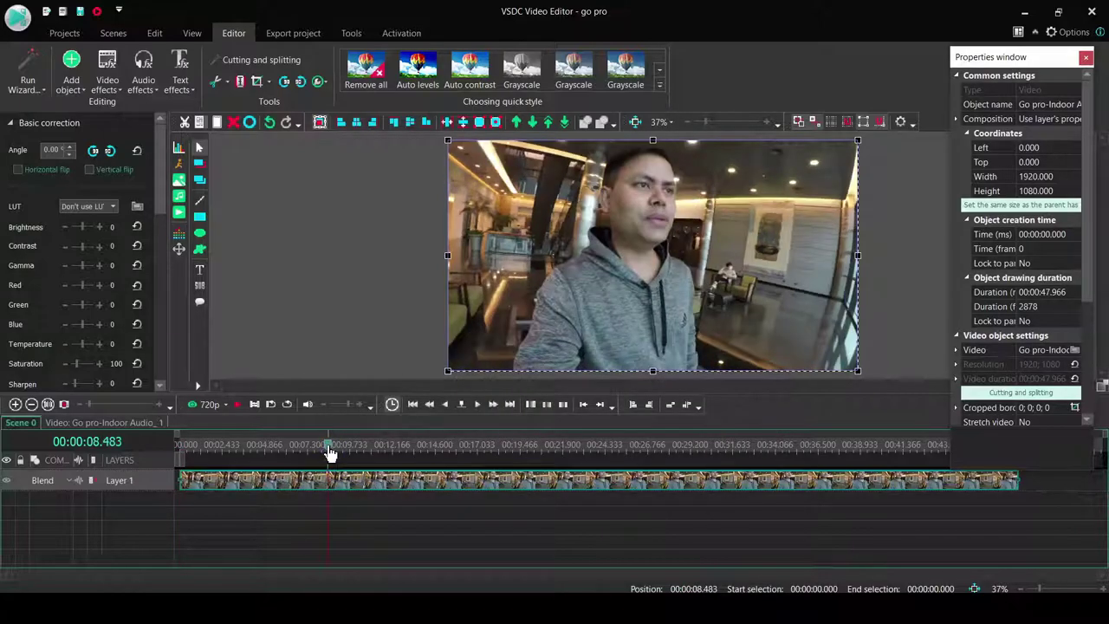
- Export the indoor clip's audio track as an MP3 with a 320 kbps bitrate
click(293, 35)
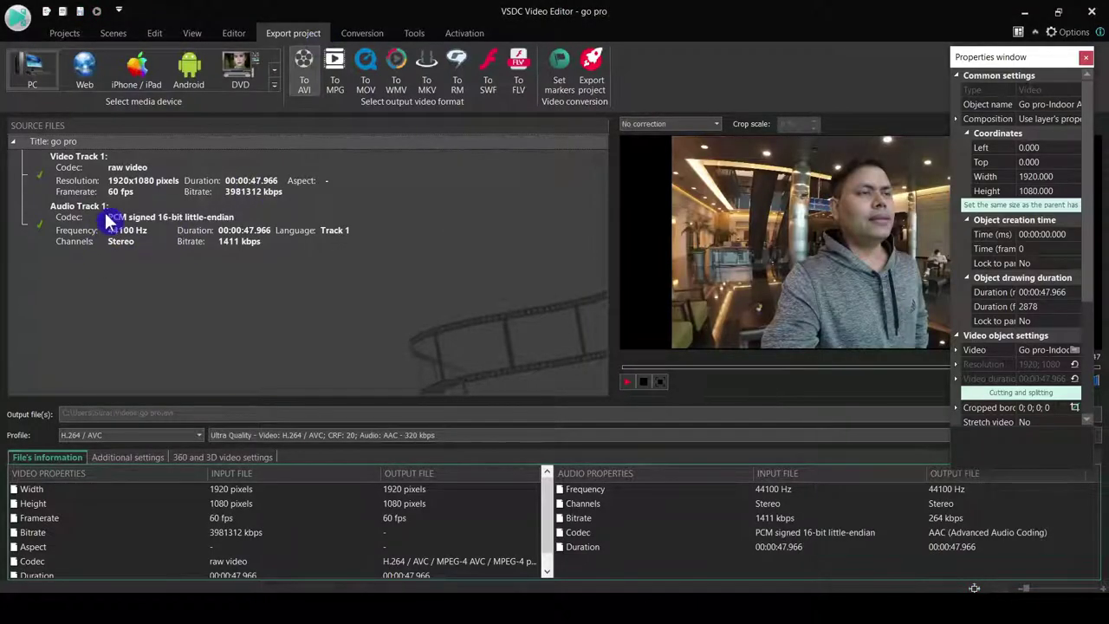
click(84, 223)
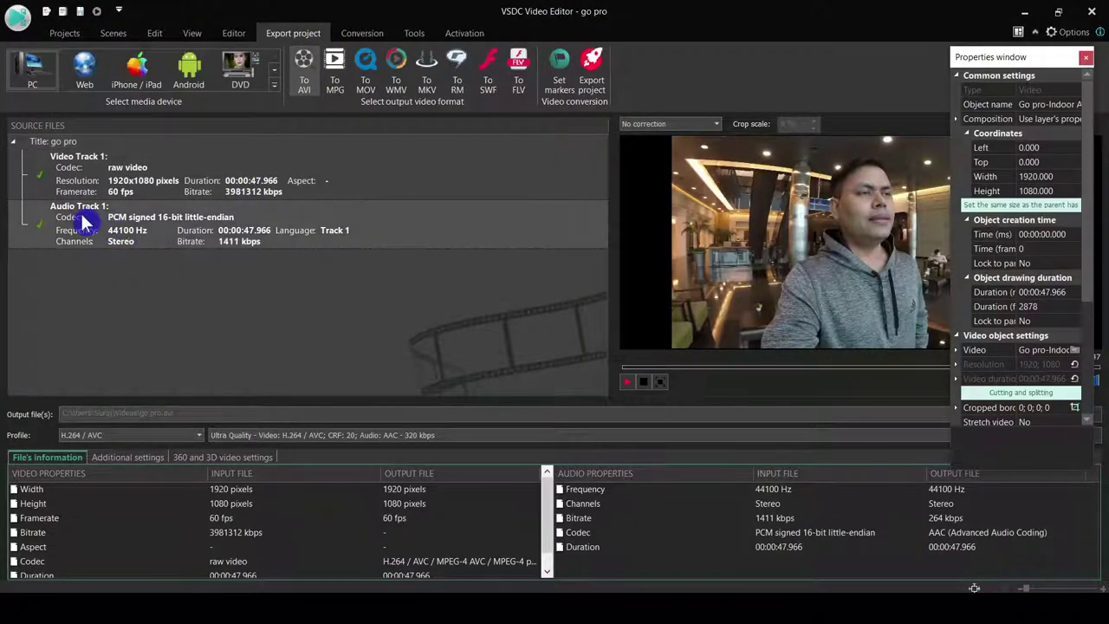
right_click(84, 223)
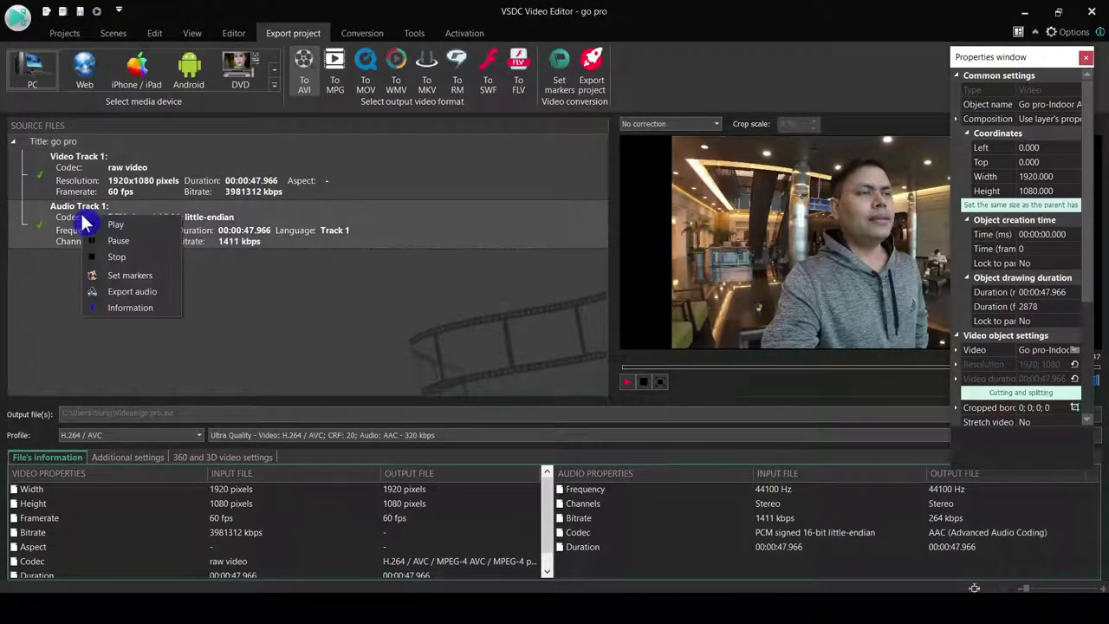
click(122, 292)
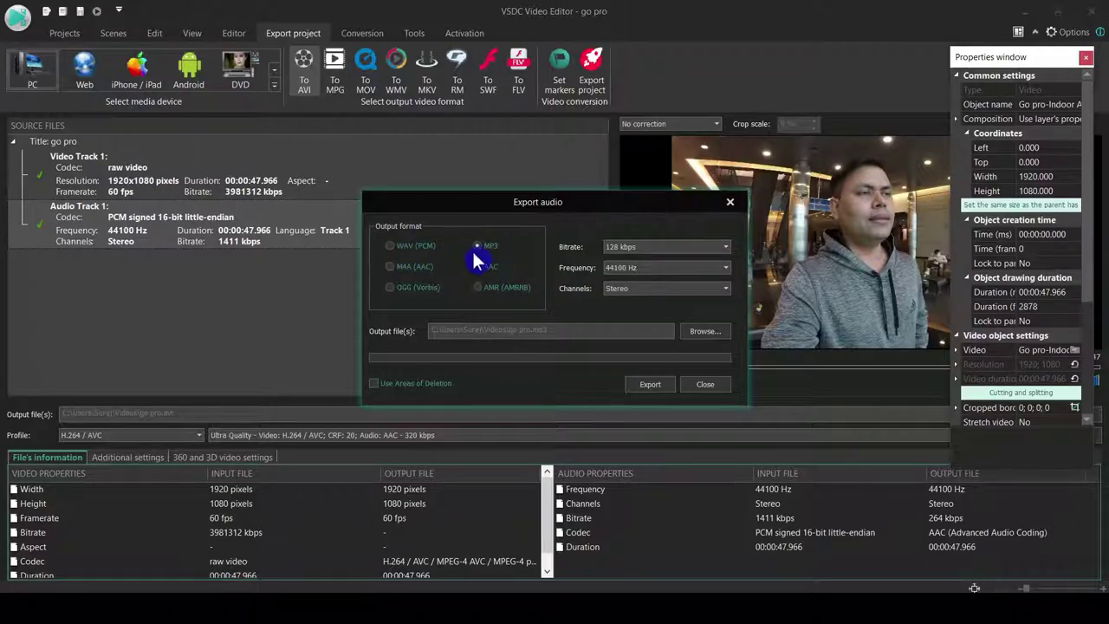
click(724, 251)
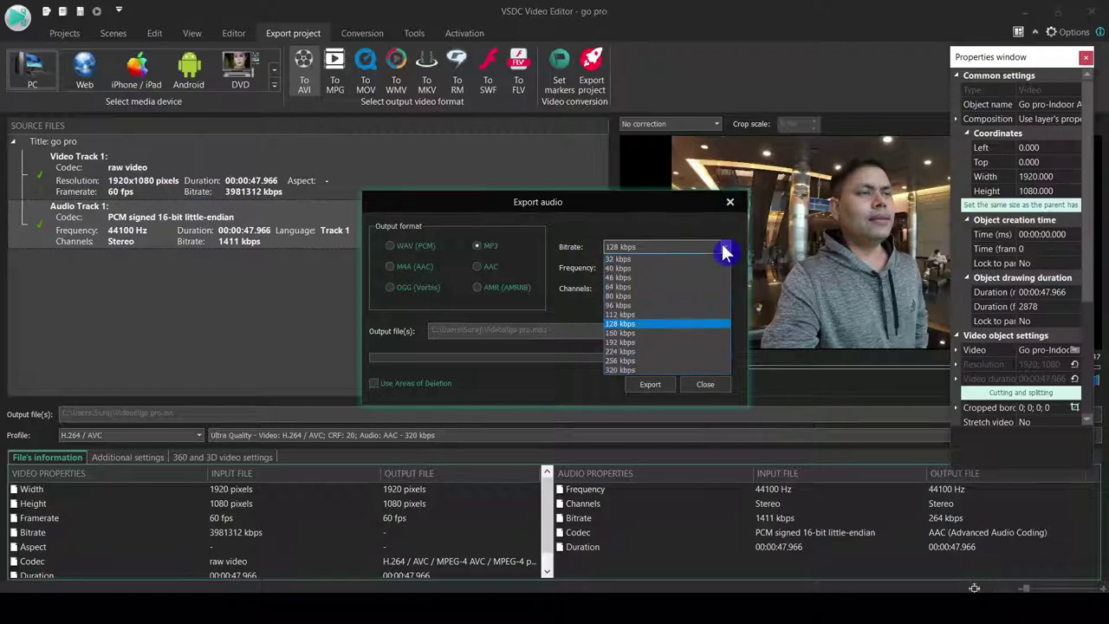
click(625, 370)
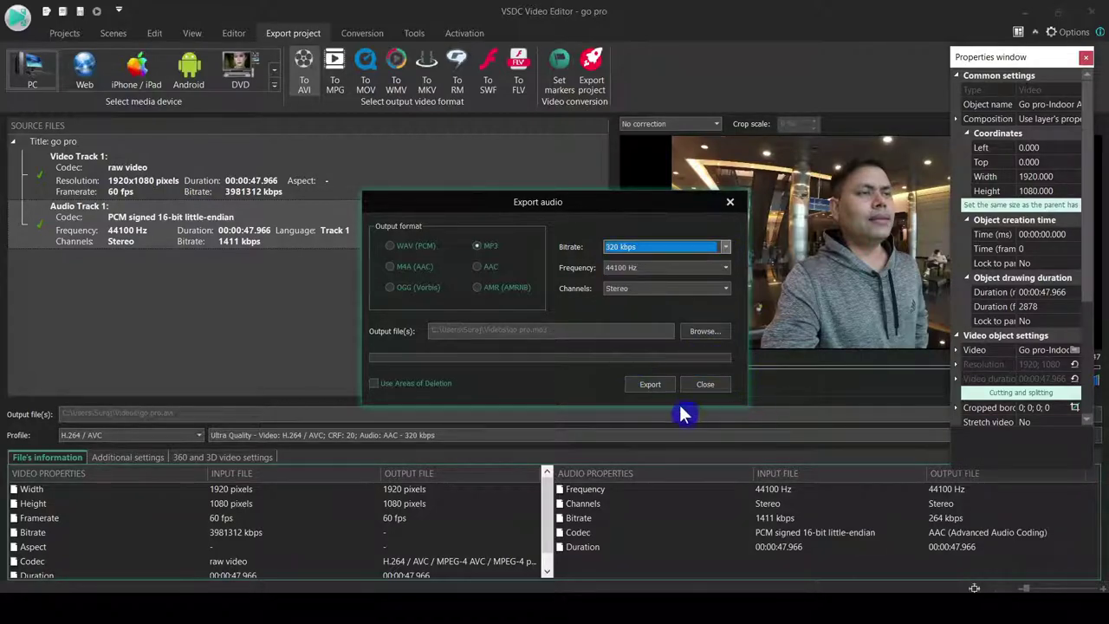
click(656, 387)
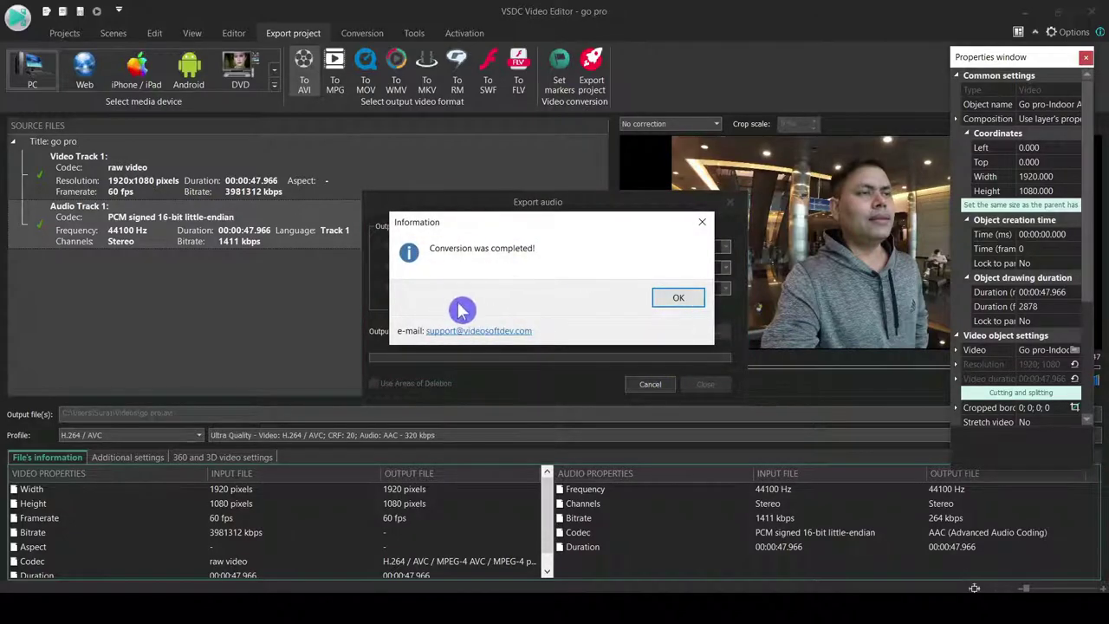
click(679, 299)
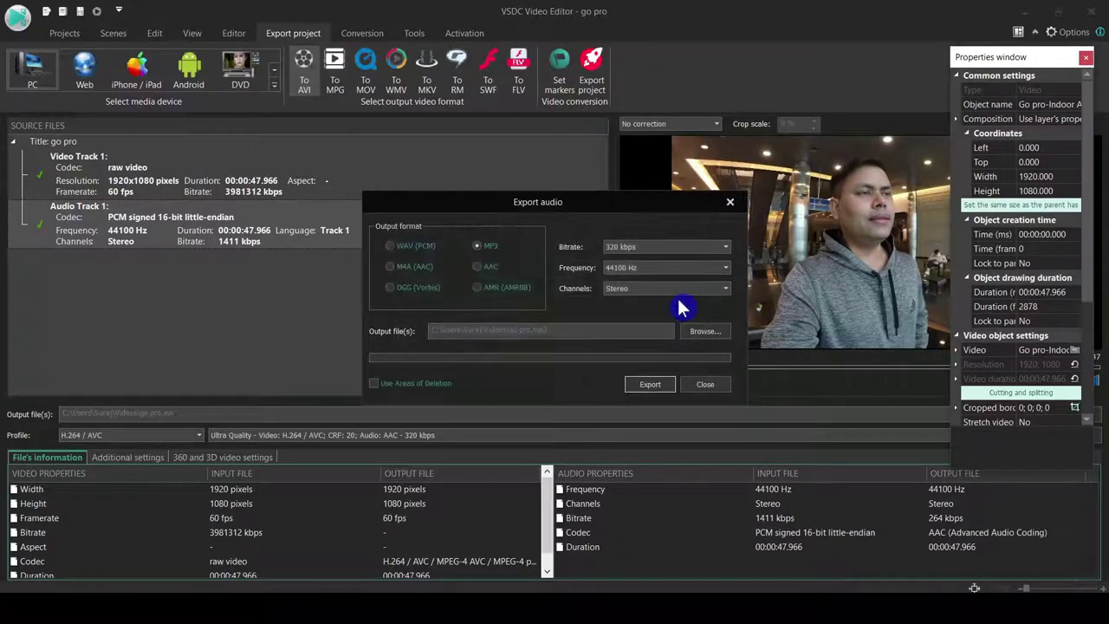
click(707, 387)
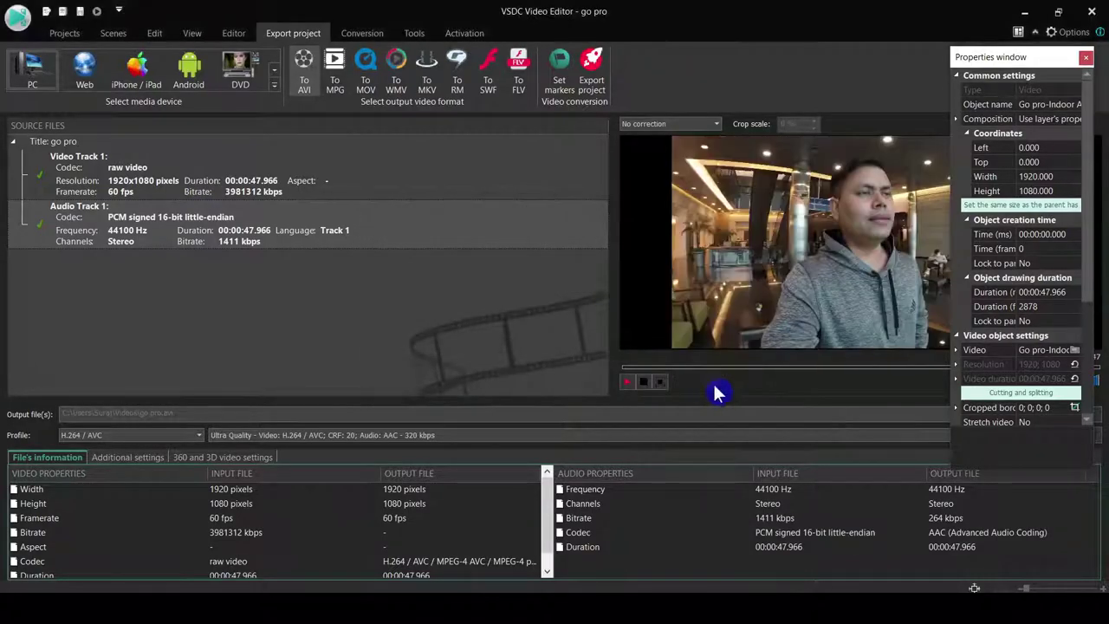
- Return to the scene and delete the indoor clip from the timeline
click(54, 36)
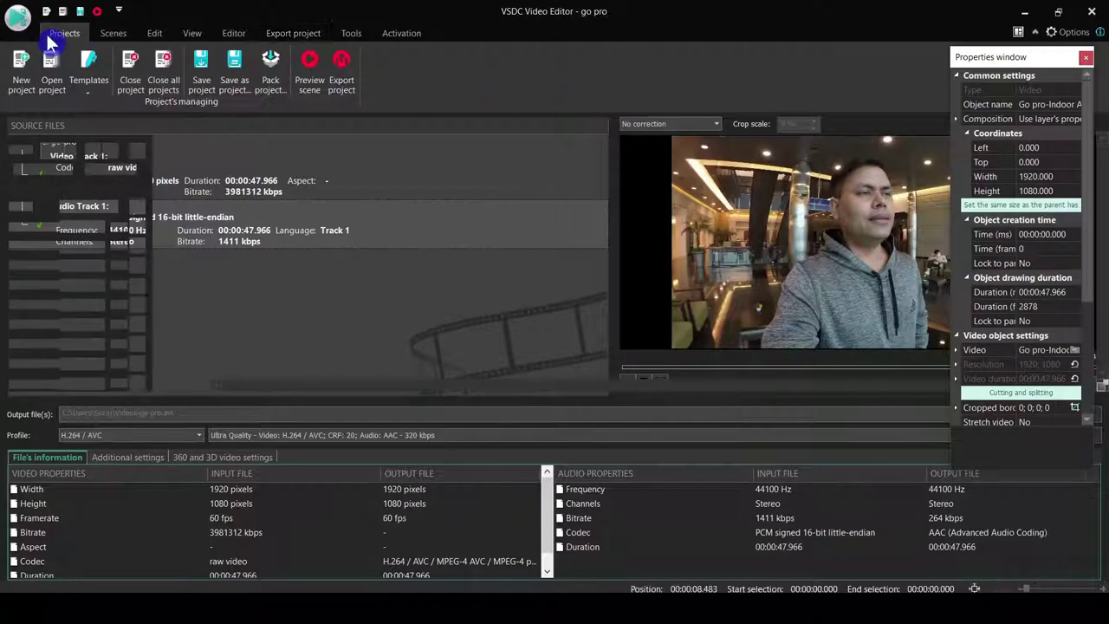
right_click(269, 482)
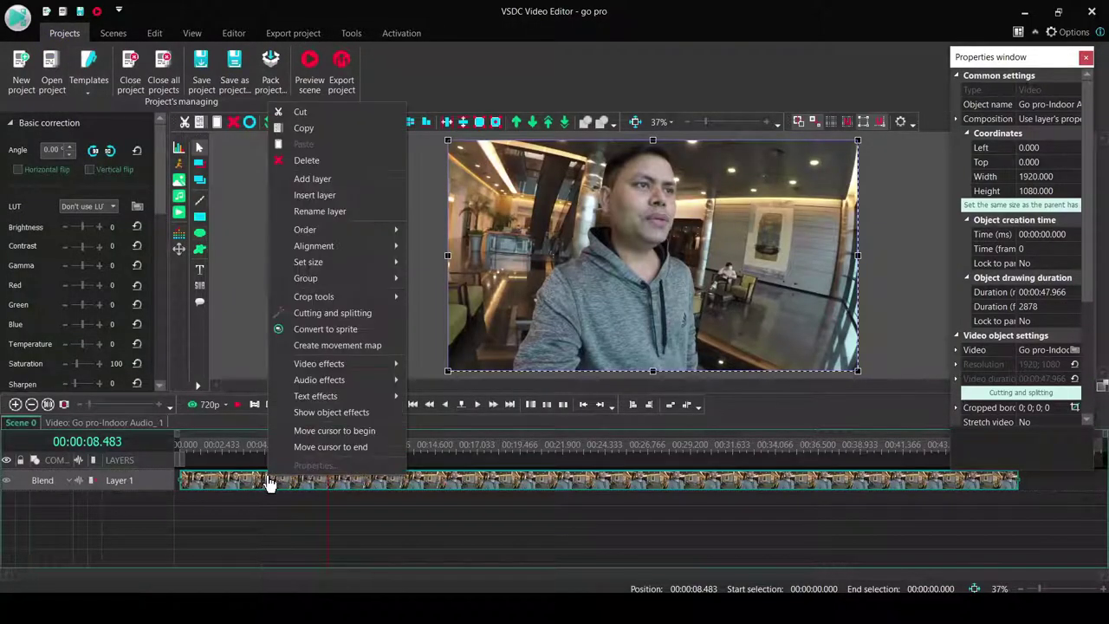
click(314, 166)
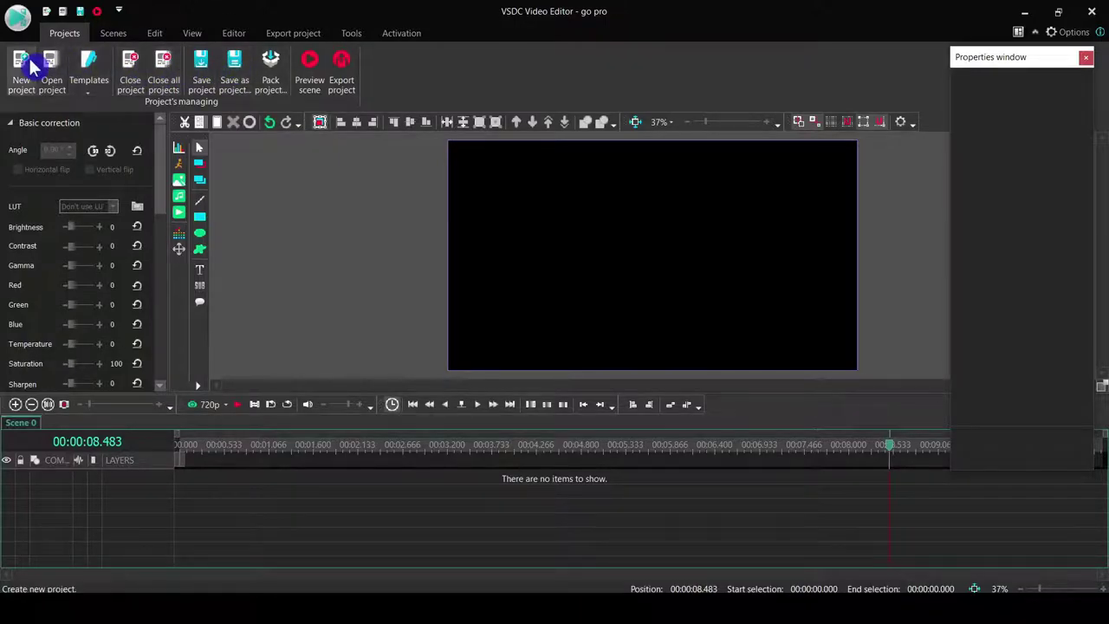
- Add the video "Go pro_Outdoor Audio" to the scene and move its clip to the start of the timeline
click(178, 215)
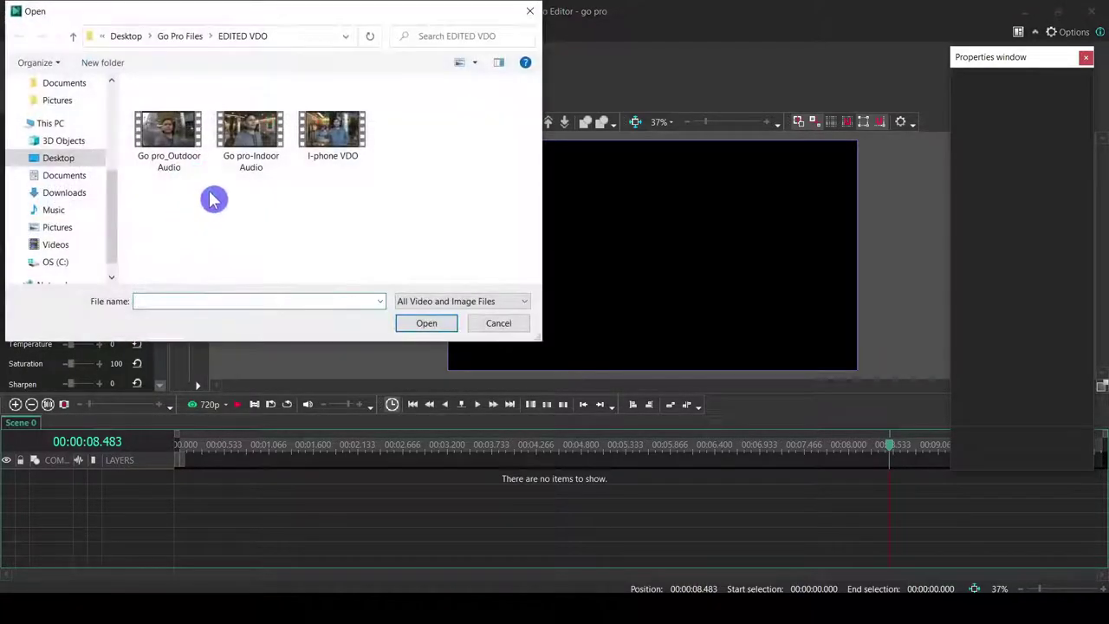
click(164, 131)
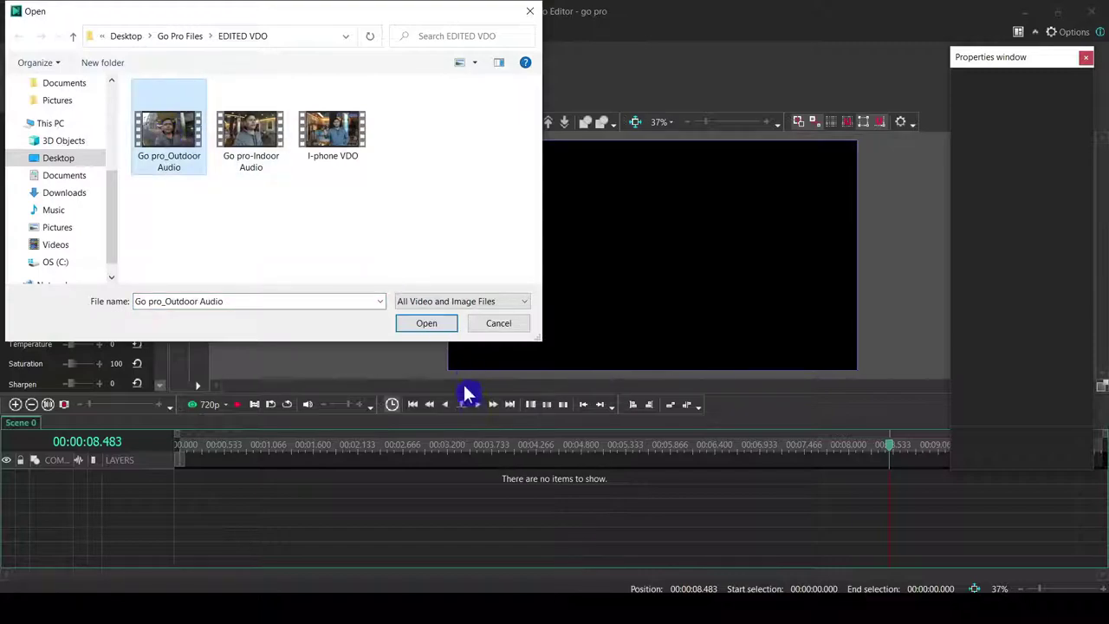
click(425, 324)
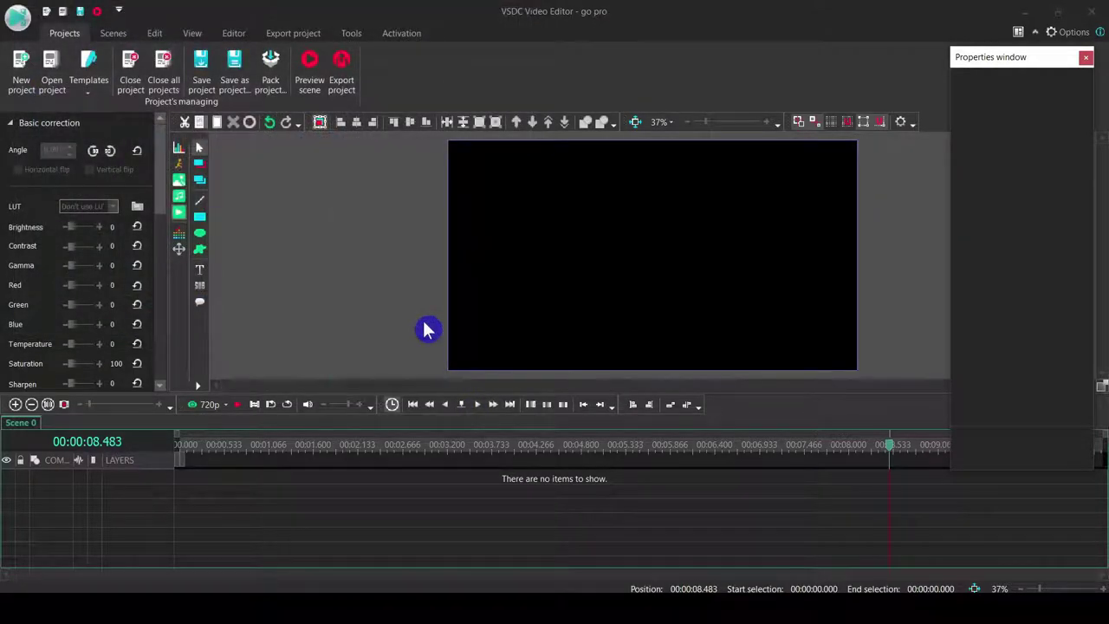
click(668, 372)
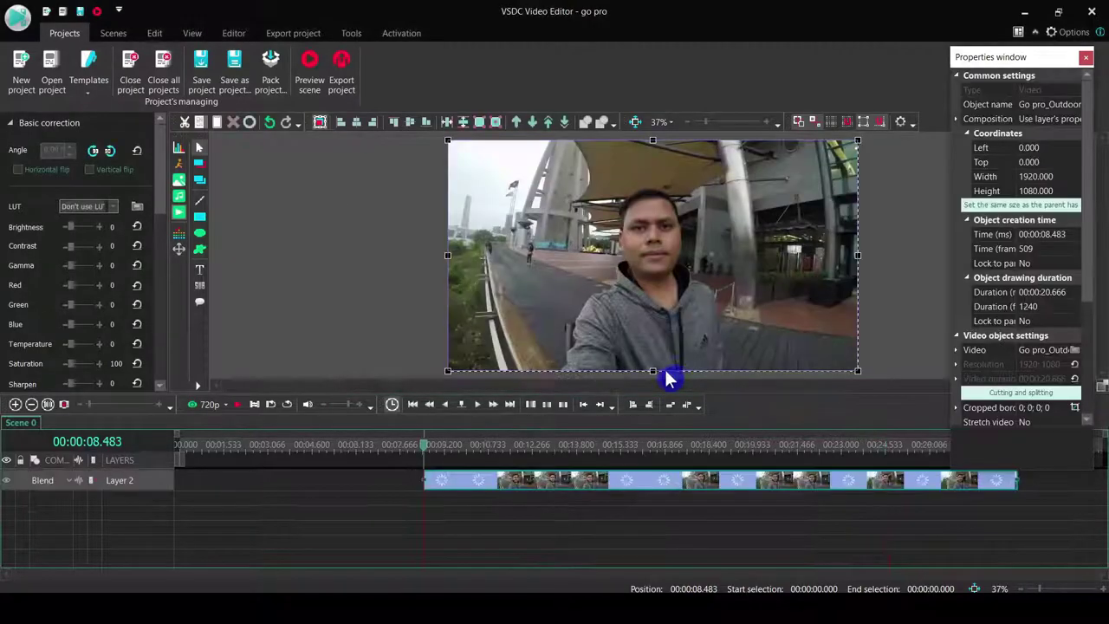
drag(555, 482, 208, 483)
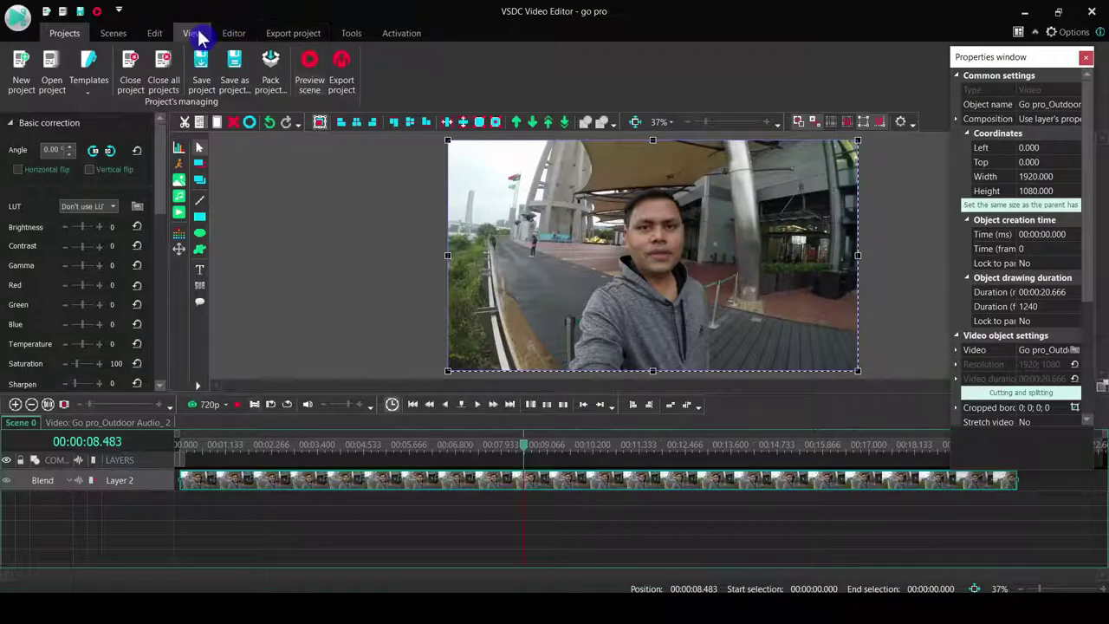
- Export the outdoor clip's audio track as a 320 kbps MP3 named "go pro outdoor" in Videos, keeping the existing file
click(282, 42)
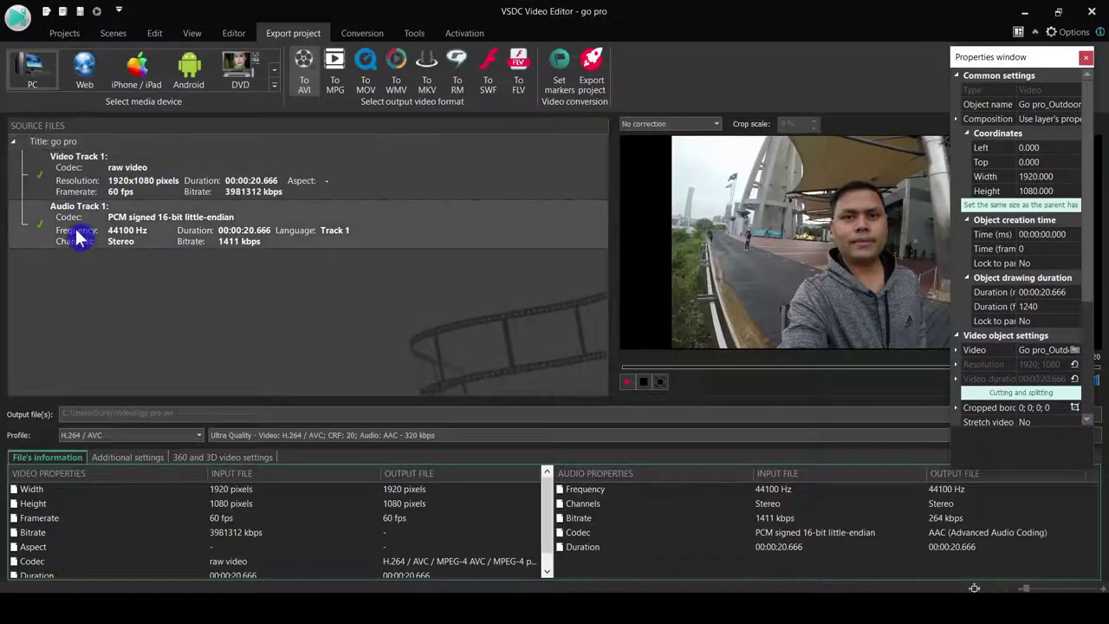
right_click(78, 235)
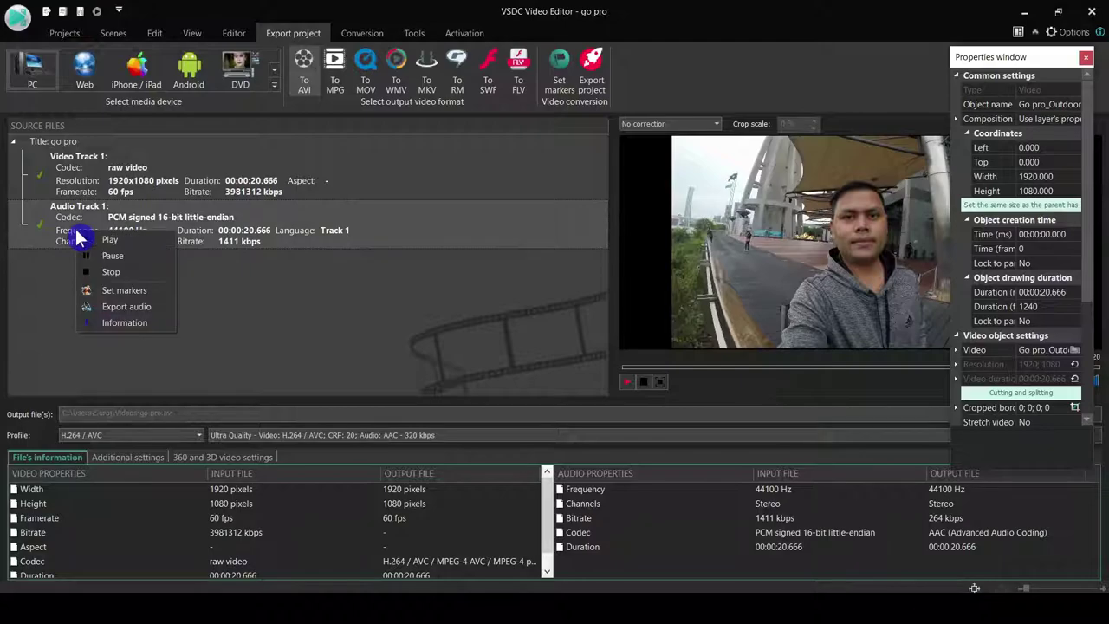
click(121, 307)
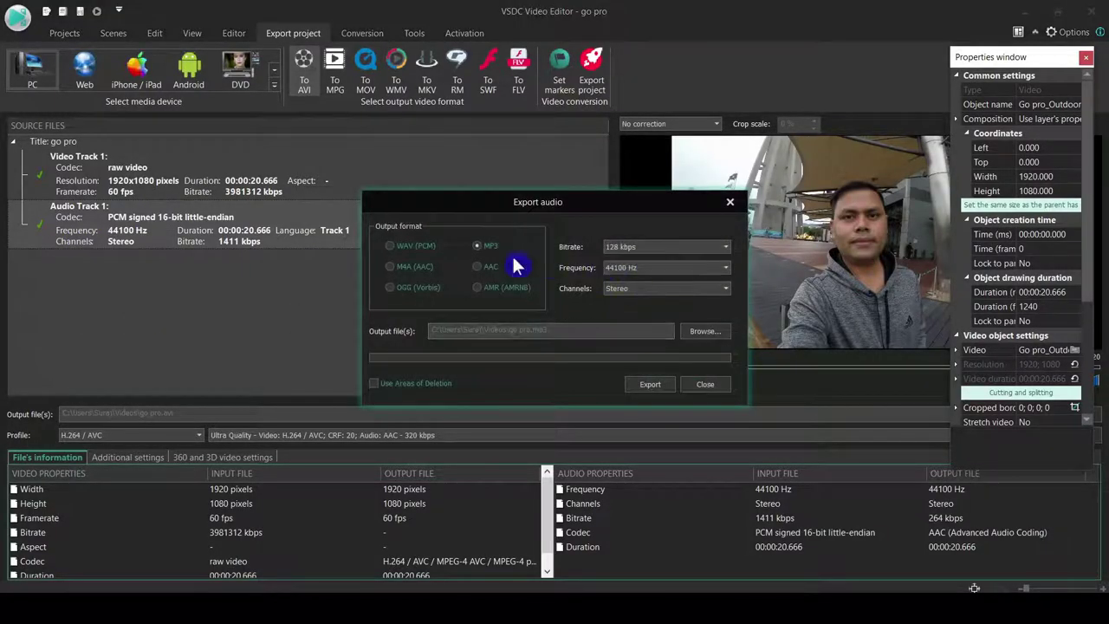
click(720, 249)
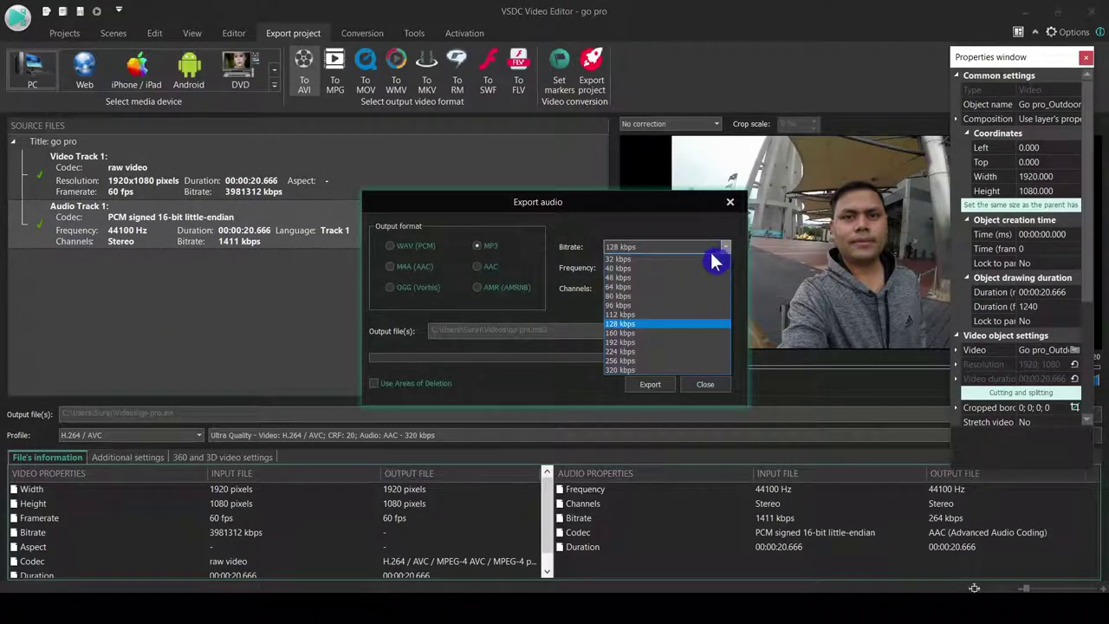
click(621, 370)
click(650, 388)
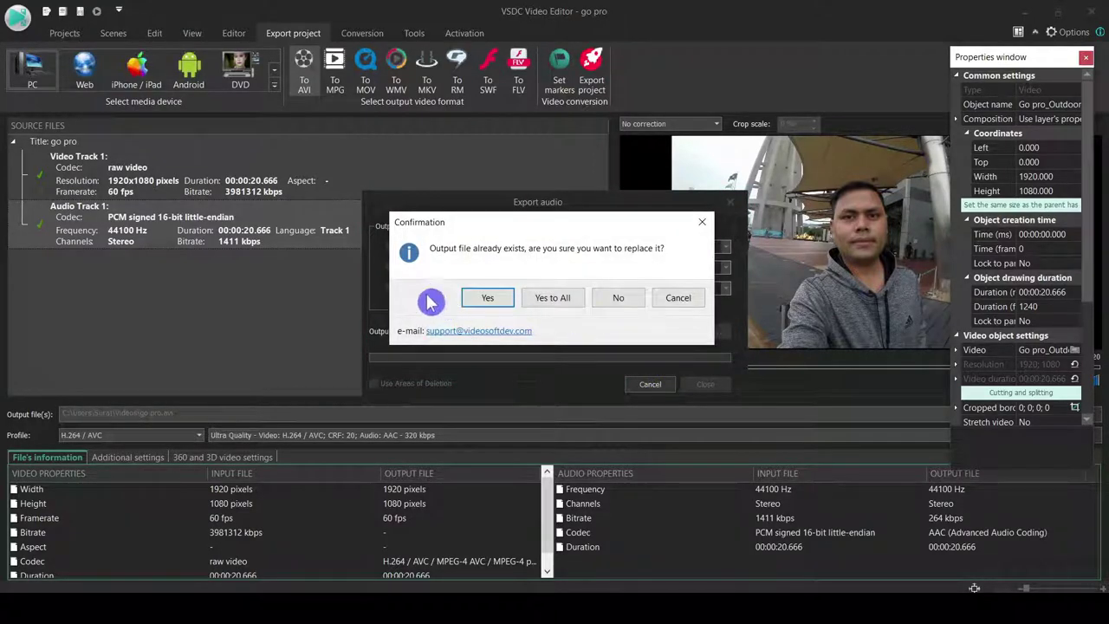
click(629, 298)
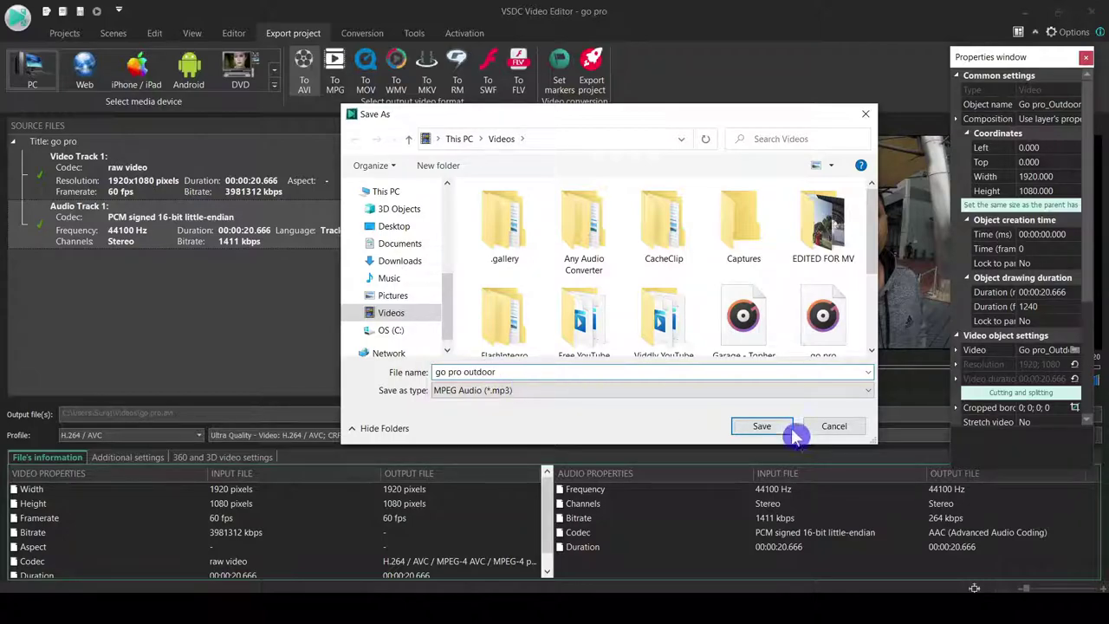
click(763, 428)
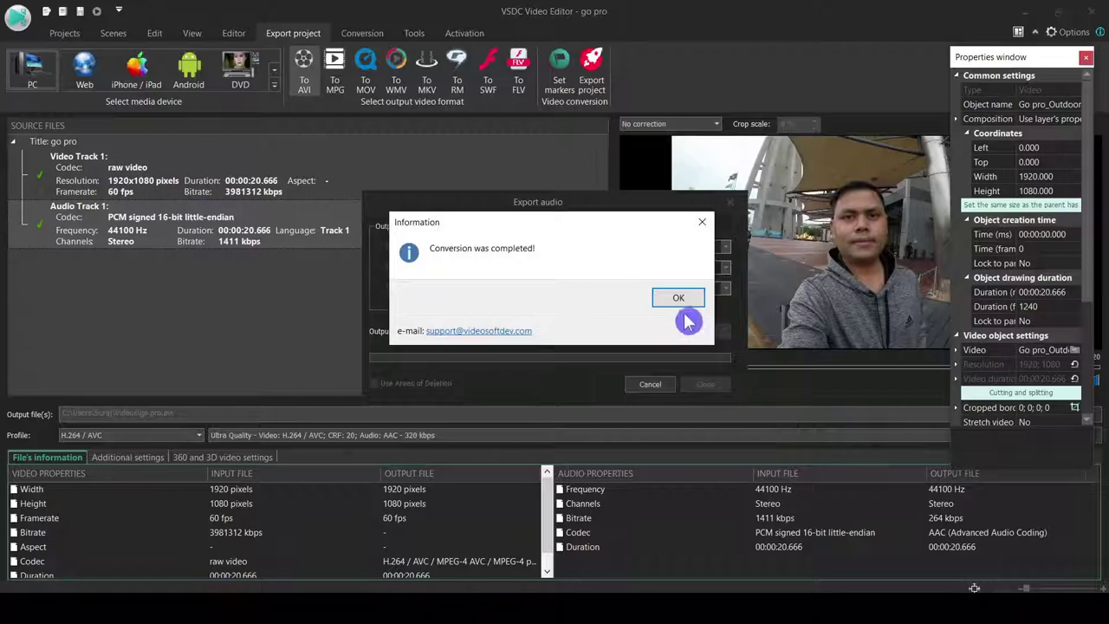
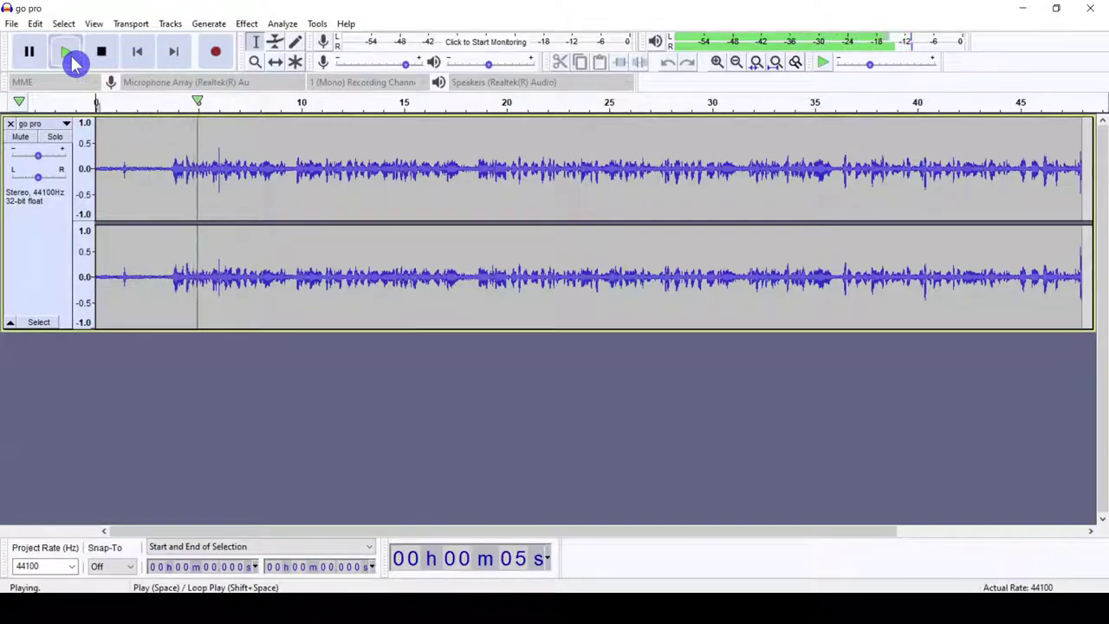
- In Audacity, pause playback and select the quiet opening of the go pro track from 0 to 3.584 seconds
click(29, 52)
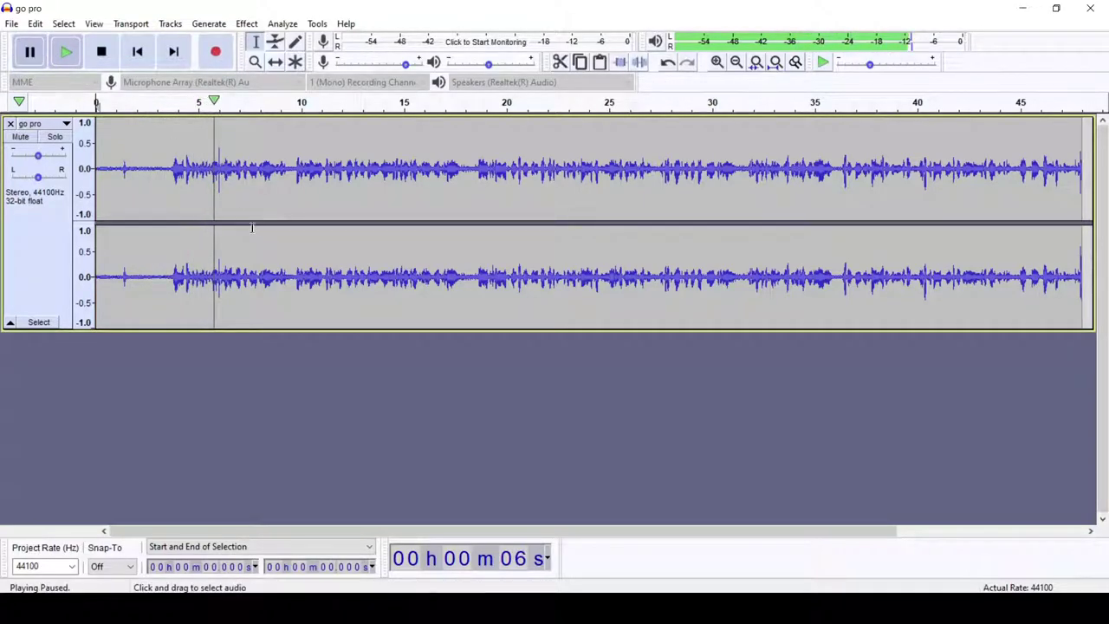
click(170, 123)
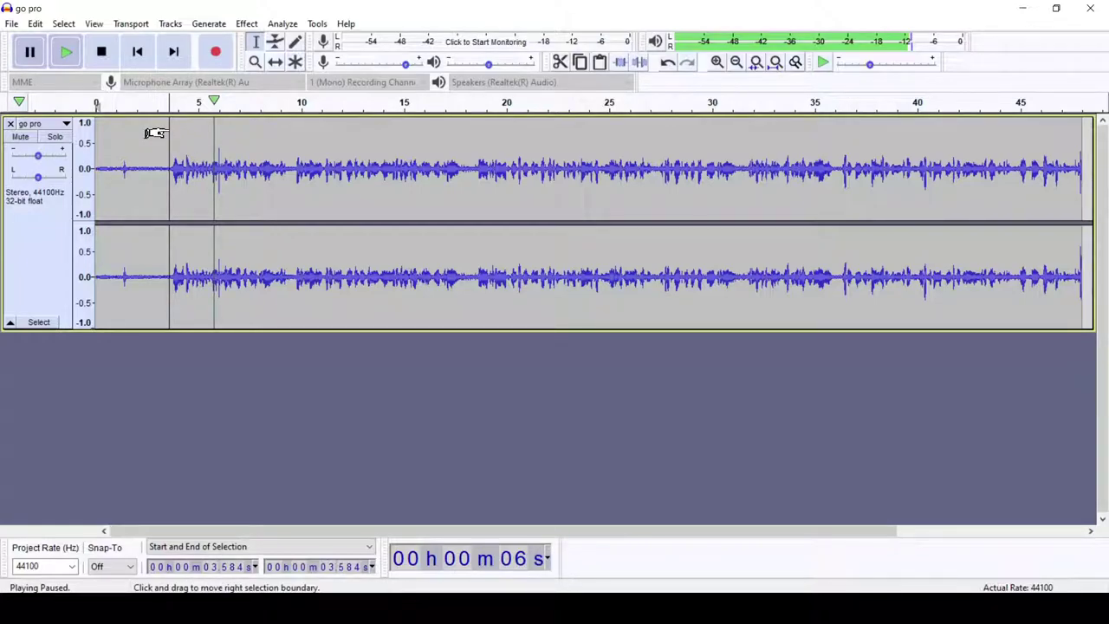
drag(155, 132, 74, 139)
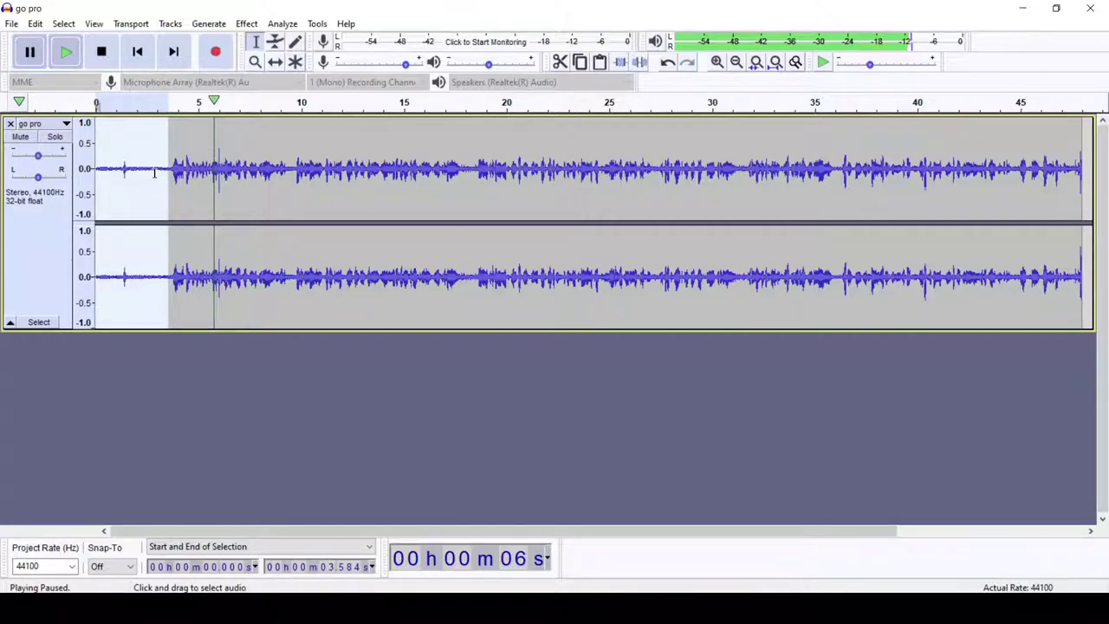
- Capture a Noise Reduction noise profile from the selected quiet opening of the go pro track
click(254, 26)
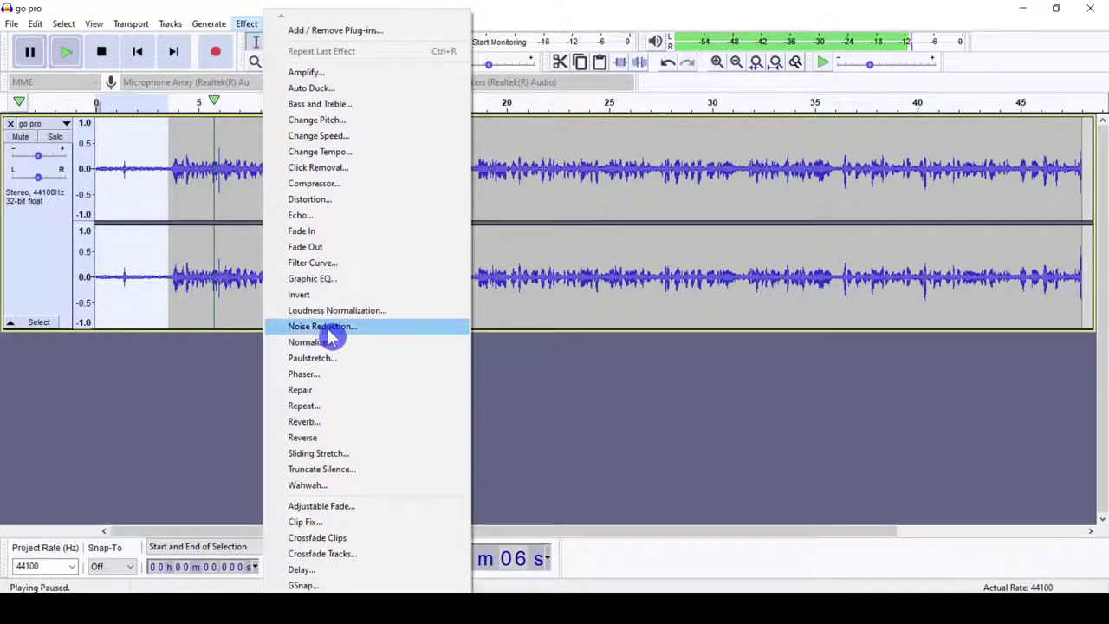
click(355, 325)
click(552, 232)
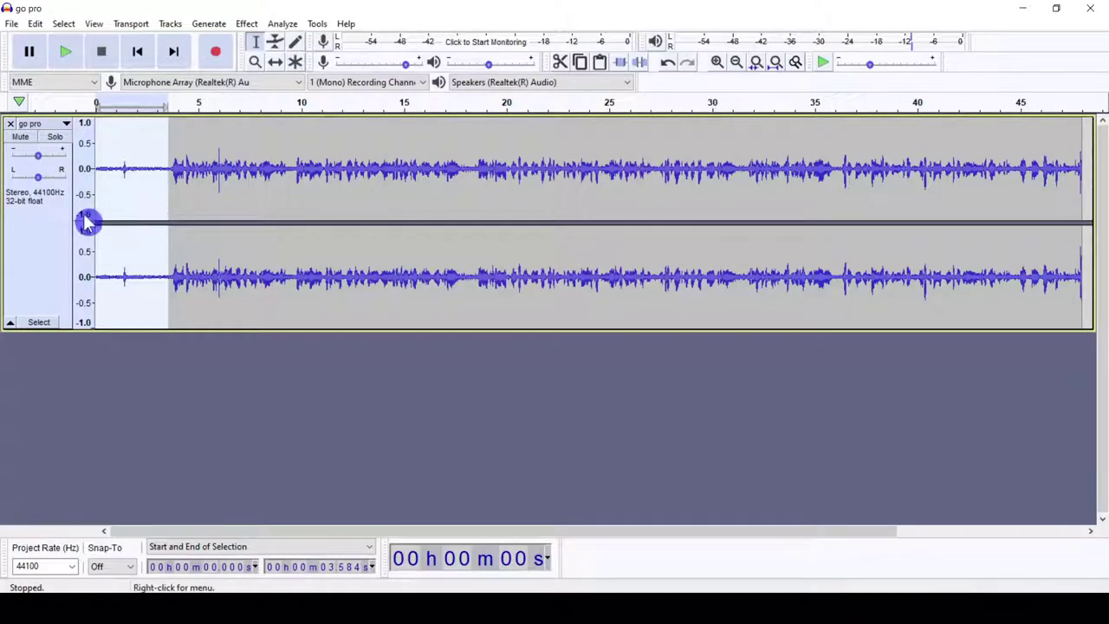
- Apply Noise Reduction to the entire go pro track with 12 dB reduction, sensitivity 6.00 and 3 frequency smoothing bands
click(45, 246)
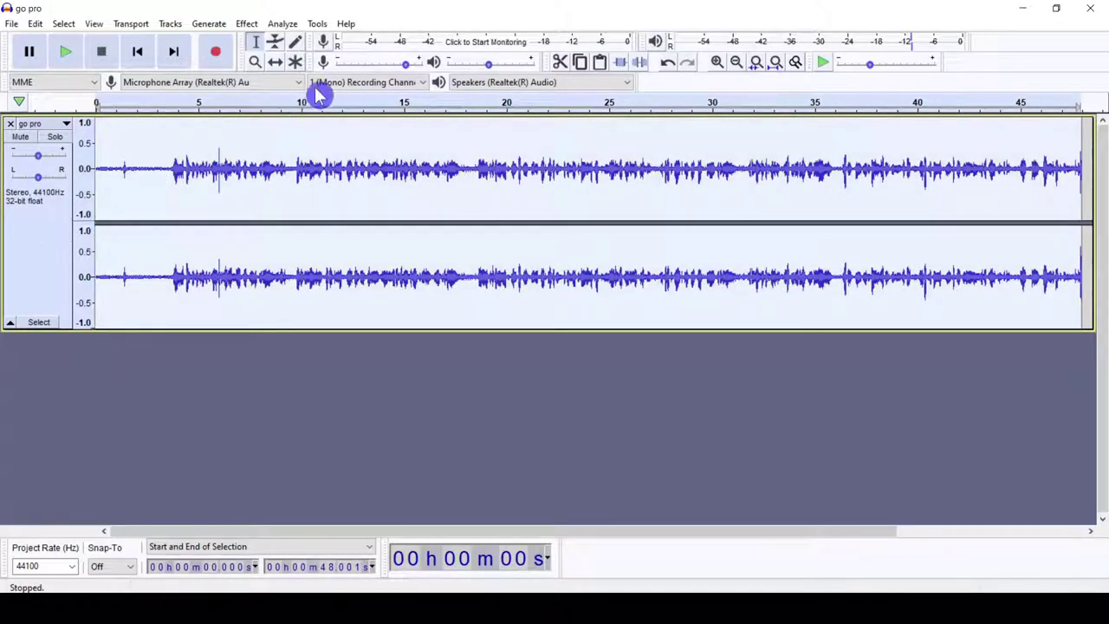
click(248, 25)
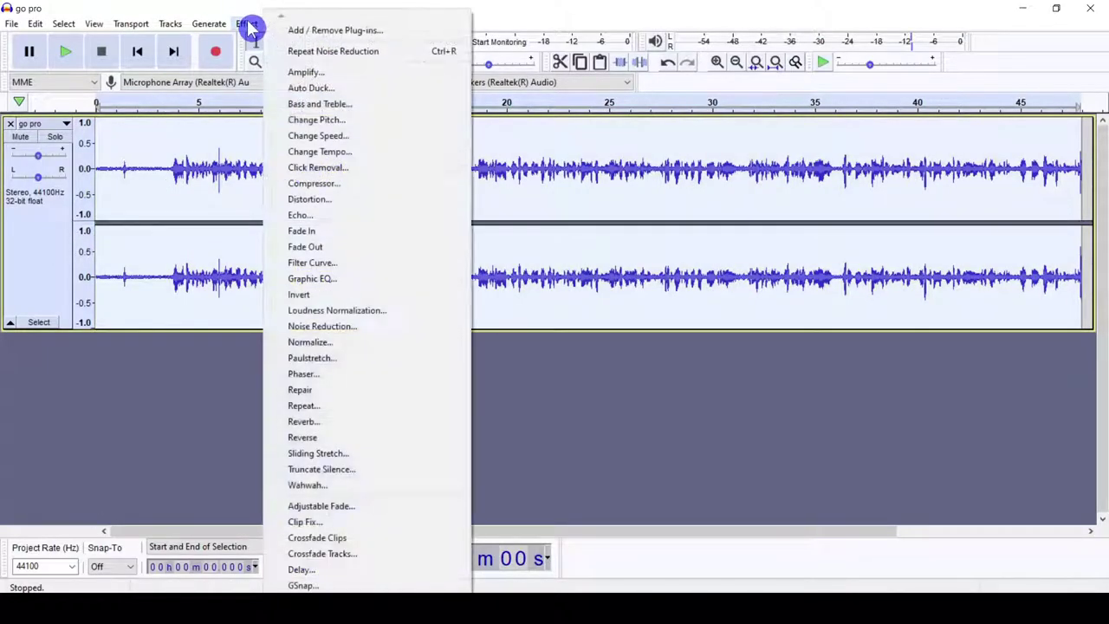
click(324, 326)
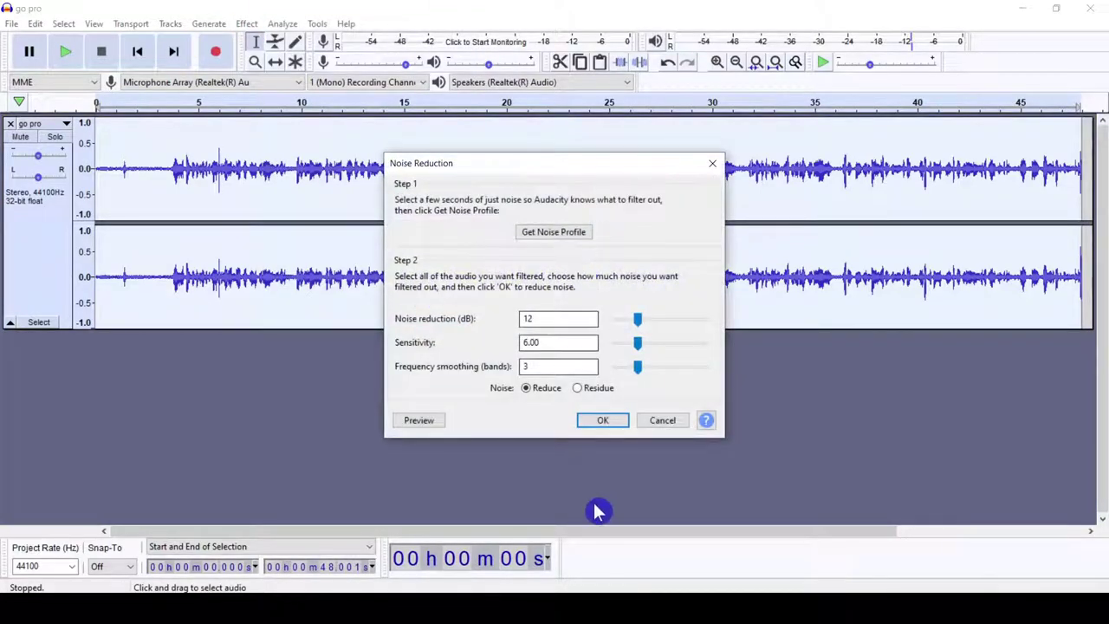
click(607, 425)
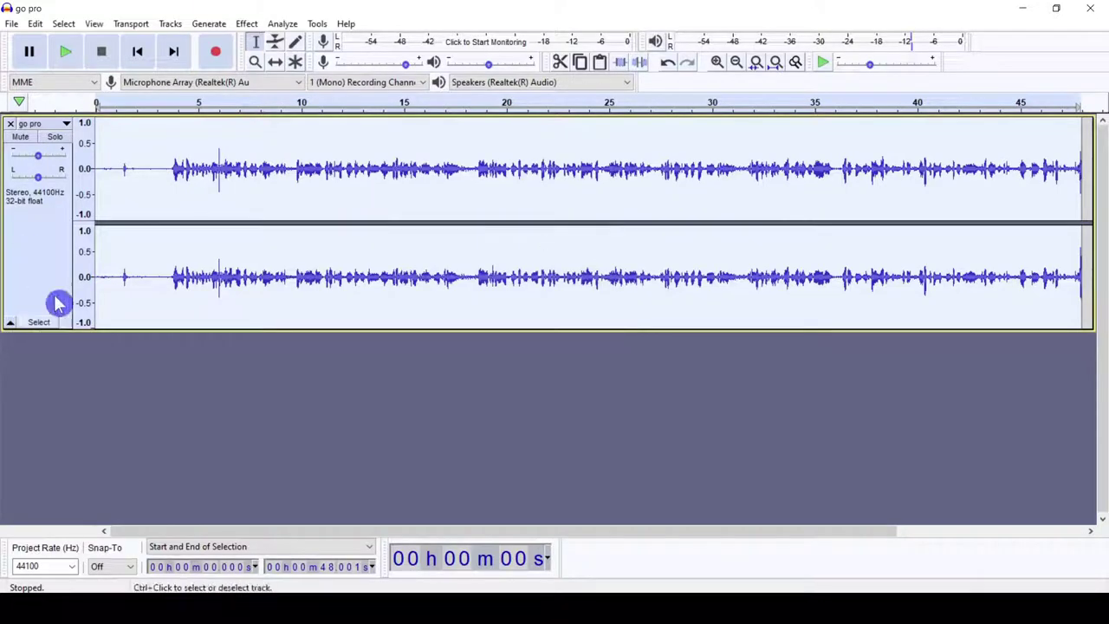
- Select the go pro track's opening from 0 to 3.655 seconds and capture a fresh noise profile from it
click(165, 170)
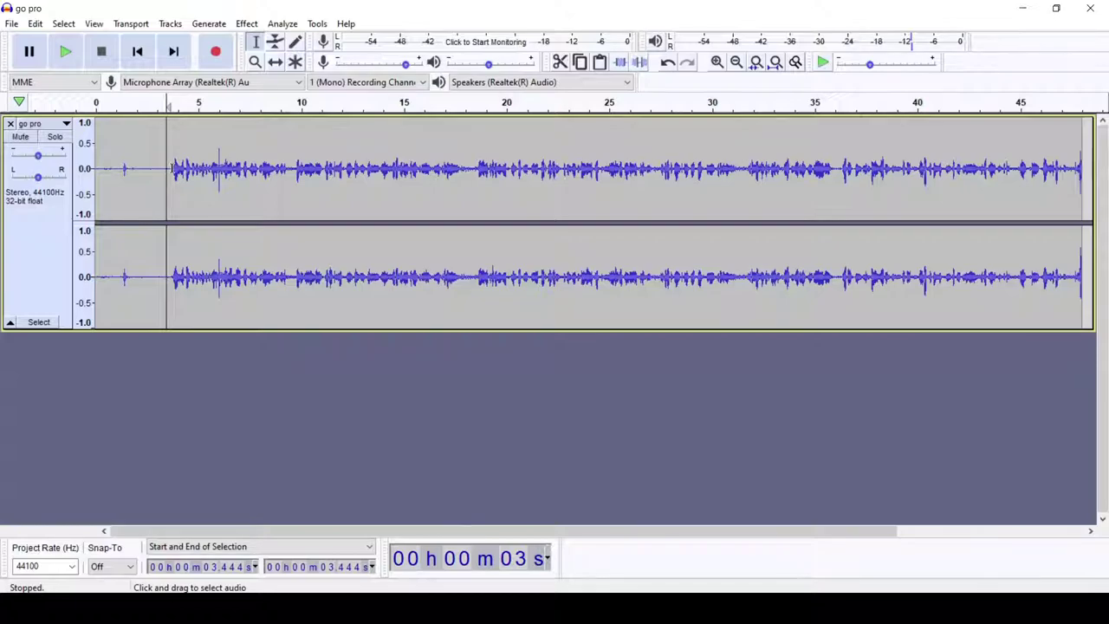
click(171, 169)
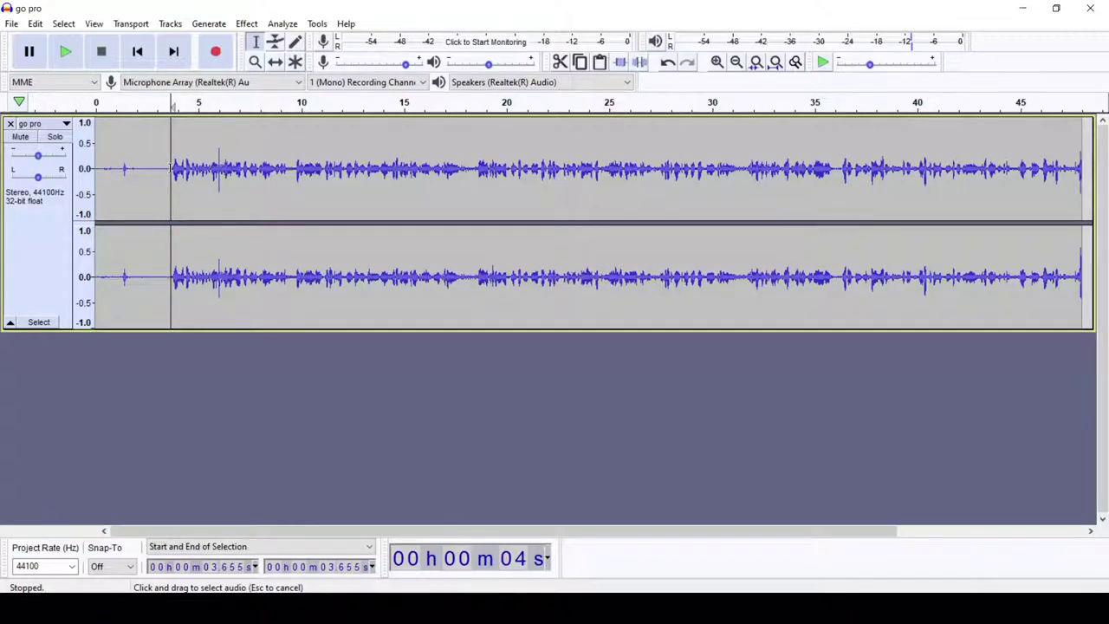
drag(164, 169, 12, 179)
click(250, 27)
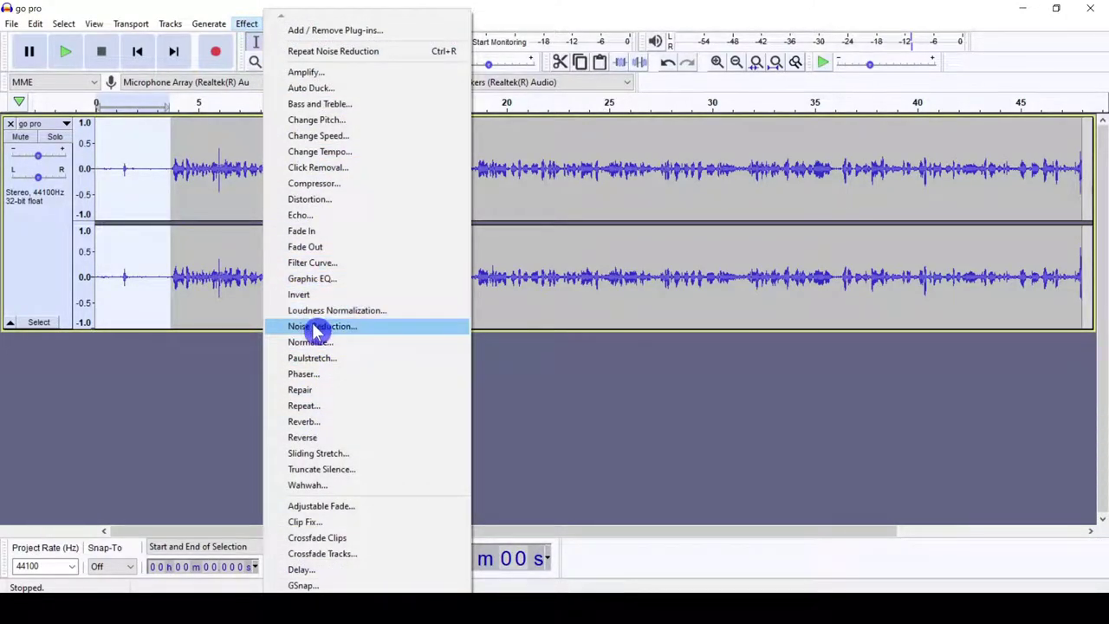
click(317, 327)
click(568, 231)
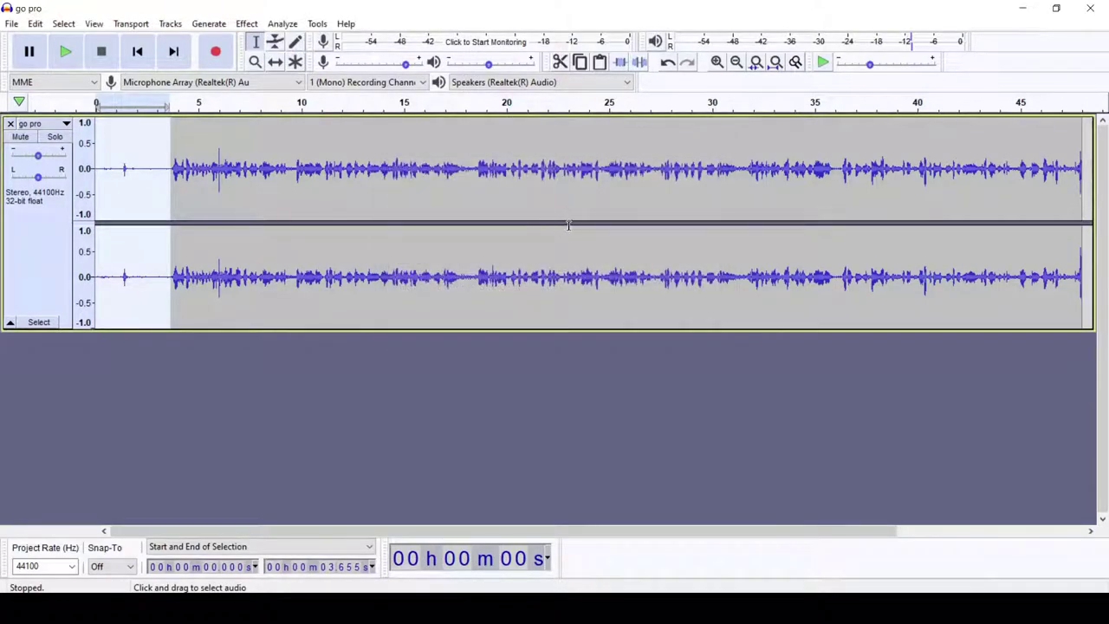
- Apply a second 12 dB Noise Reduction pass to the whole go pro track and listen to it from just before the speech starts
click(50, 248)
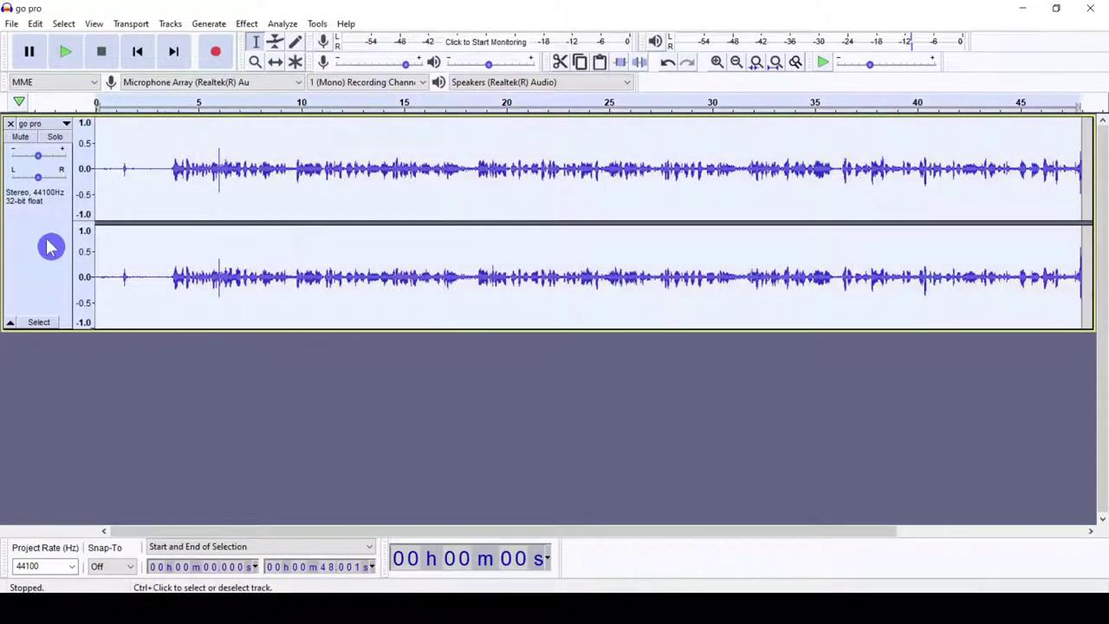
click(246, 26)
click(314, 327)
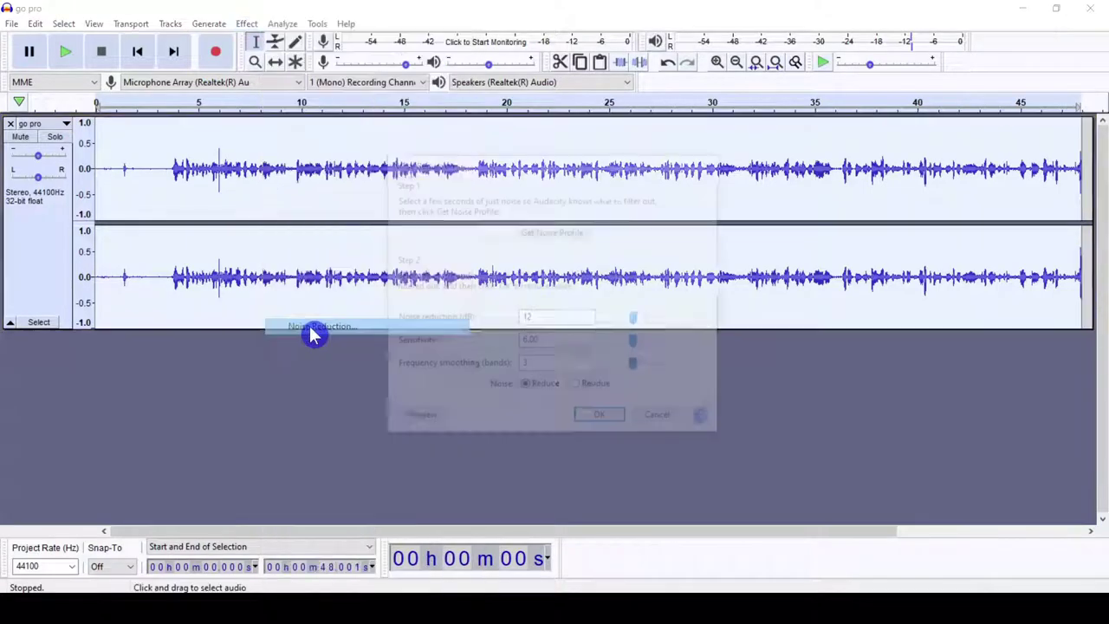
click(596, 424)
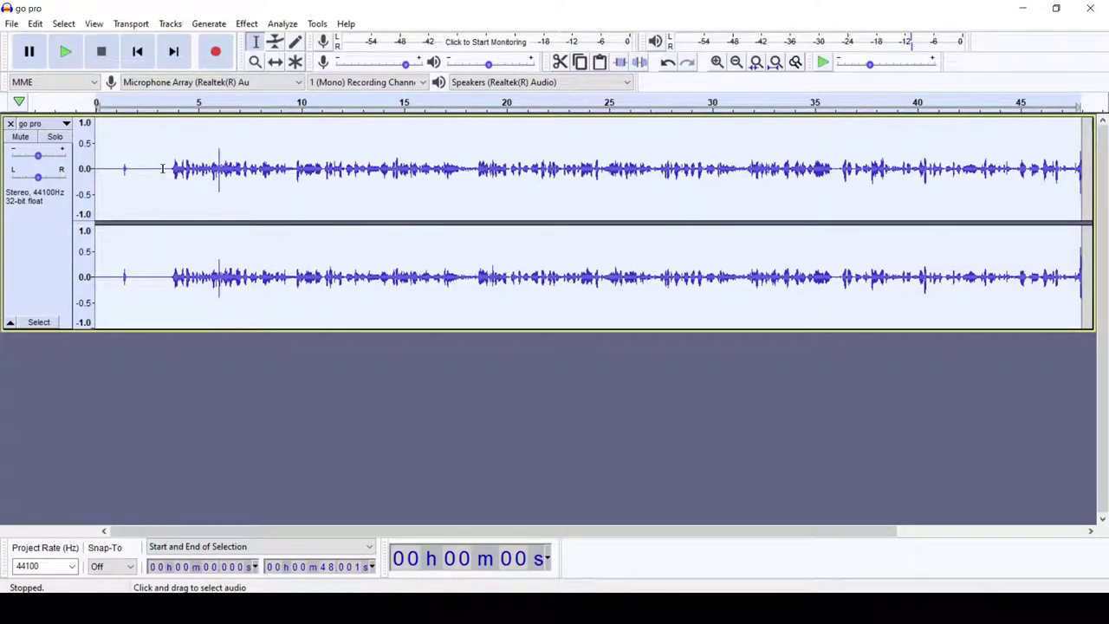
click(172, 102)
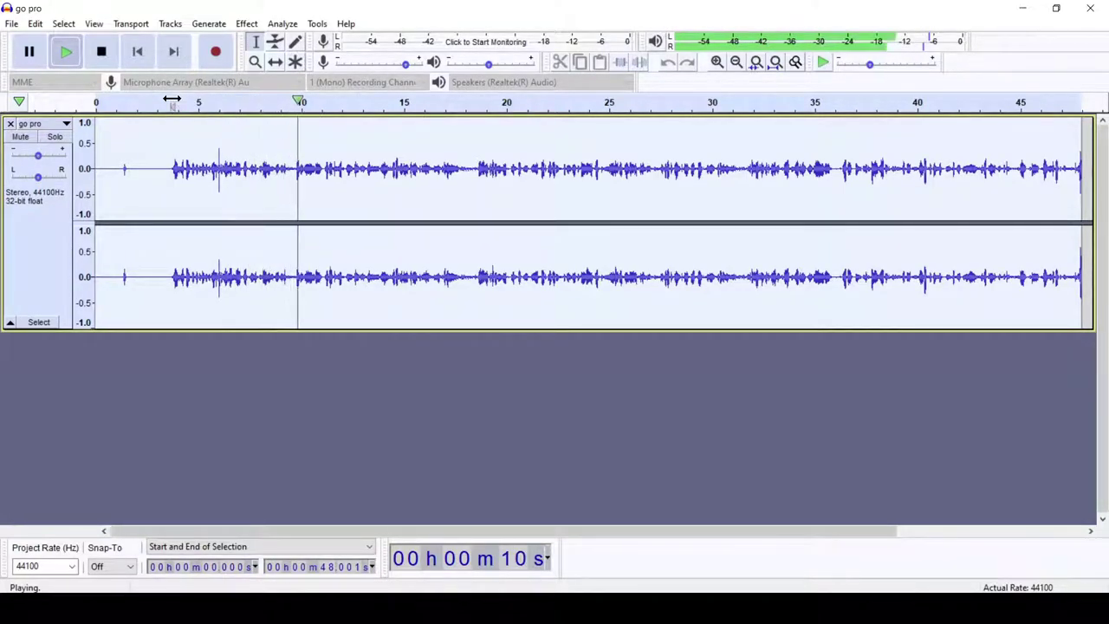
click(33, 53)
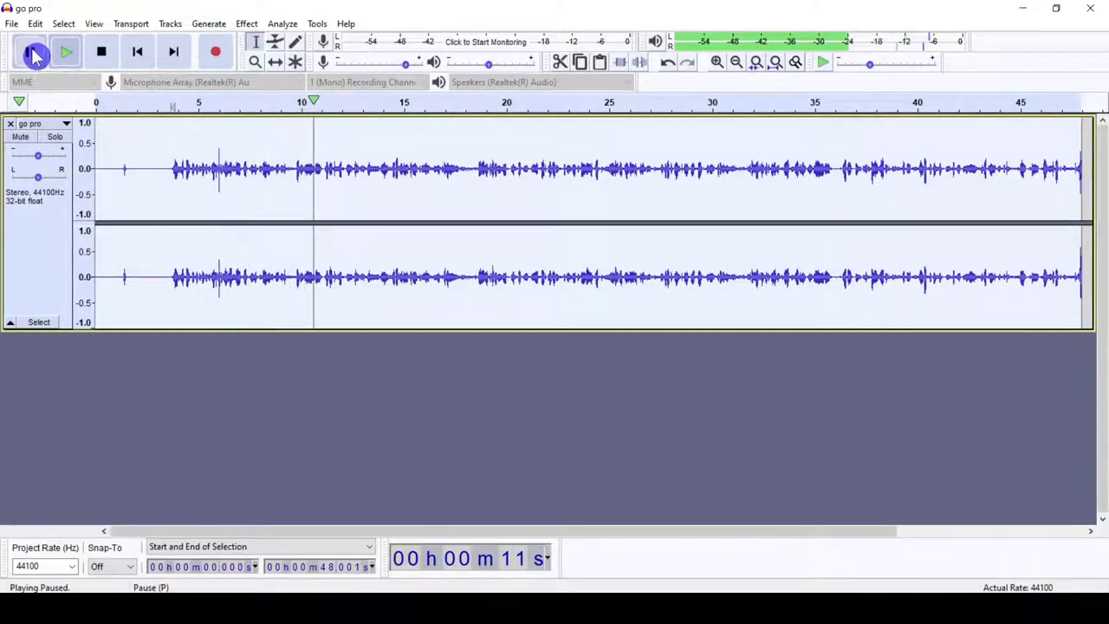
- Normalize the whole go pro track with the Normalize effect's preset settings
click(250, 25)
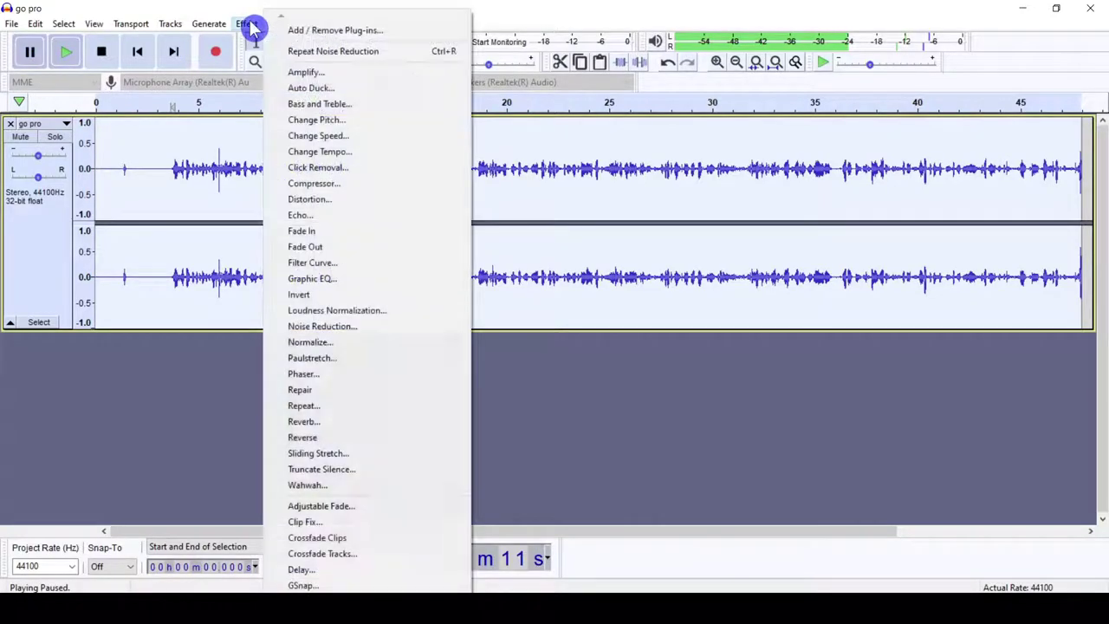
click(322, 343)
click(574, 343)
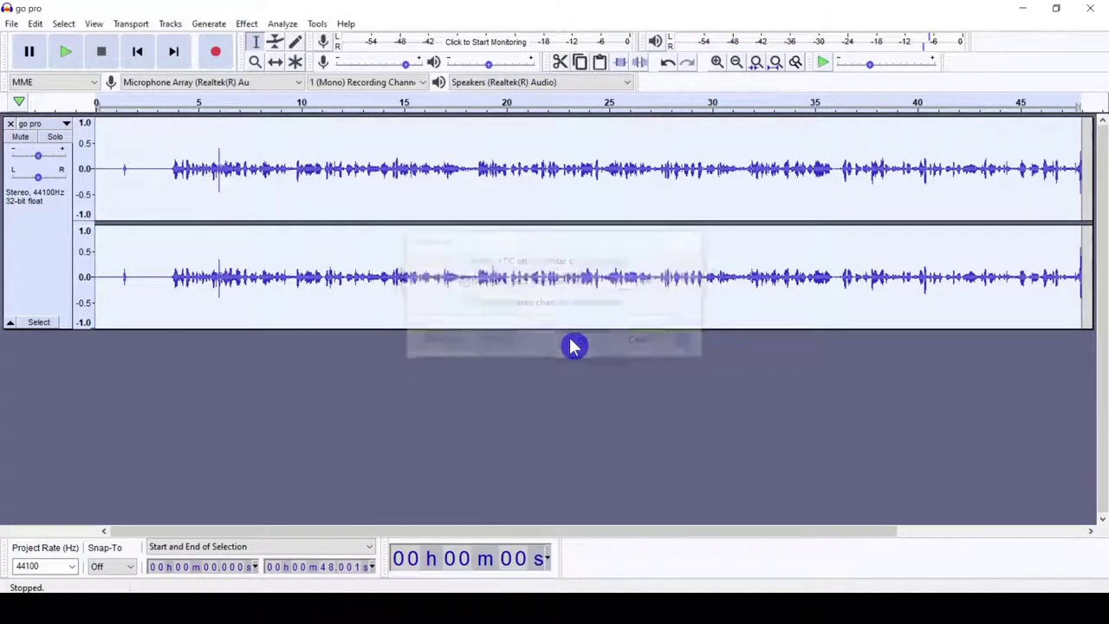
- Apply the Compressor with its preset settings to the whole track and listen to the result from about 3.5 seconds
click(249, 24)
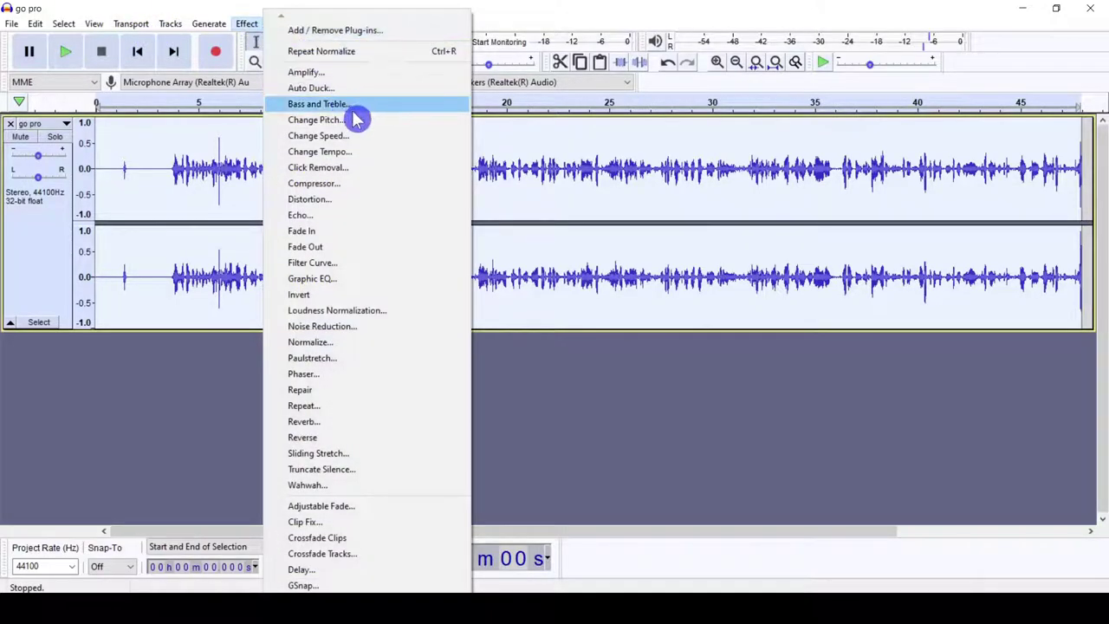
click(330, 184)
click(595, 462)
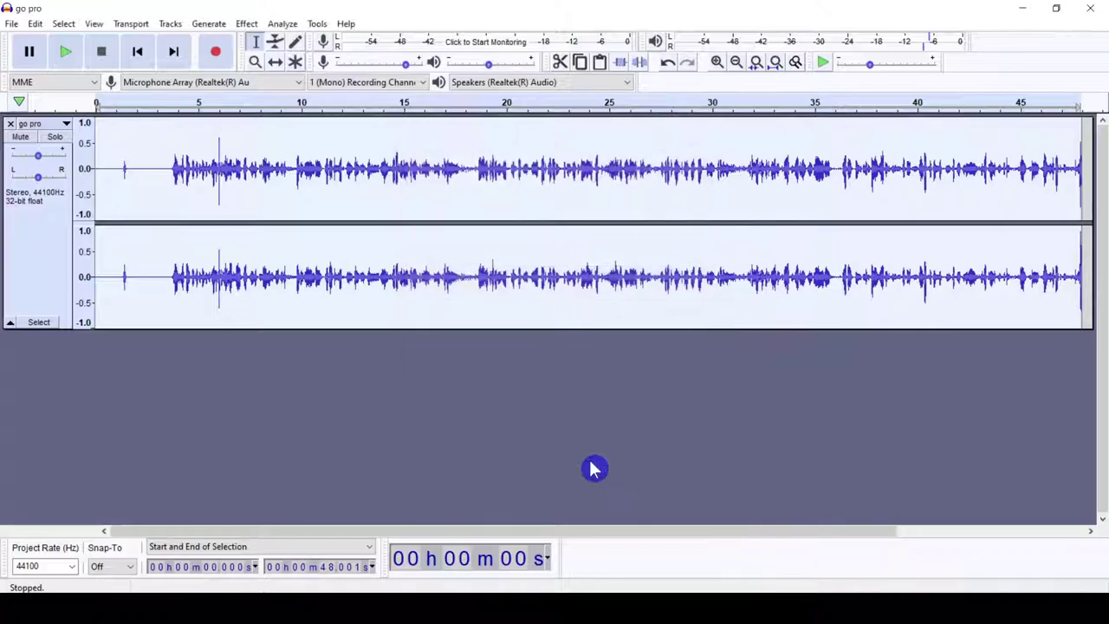
click(168, 110)
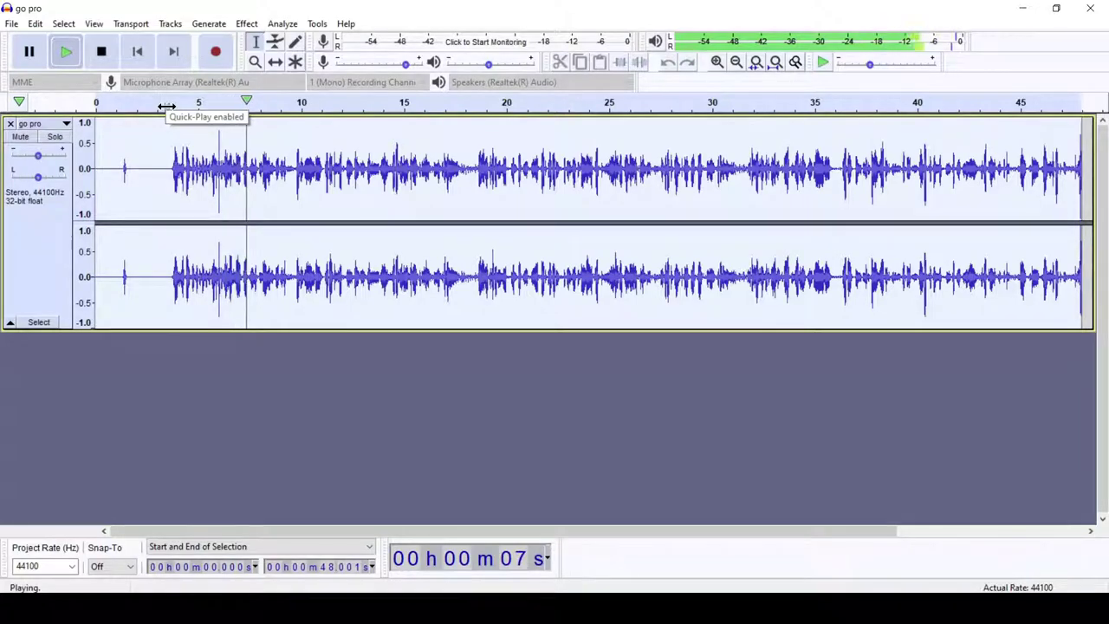
click(38, 57)
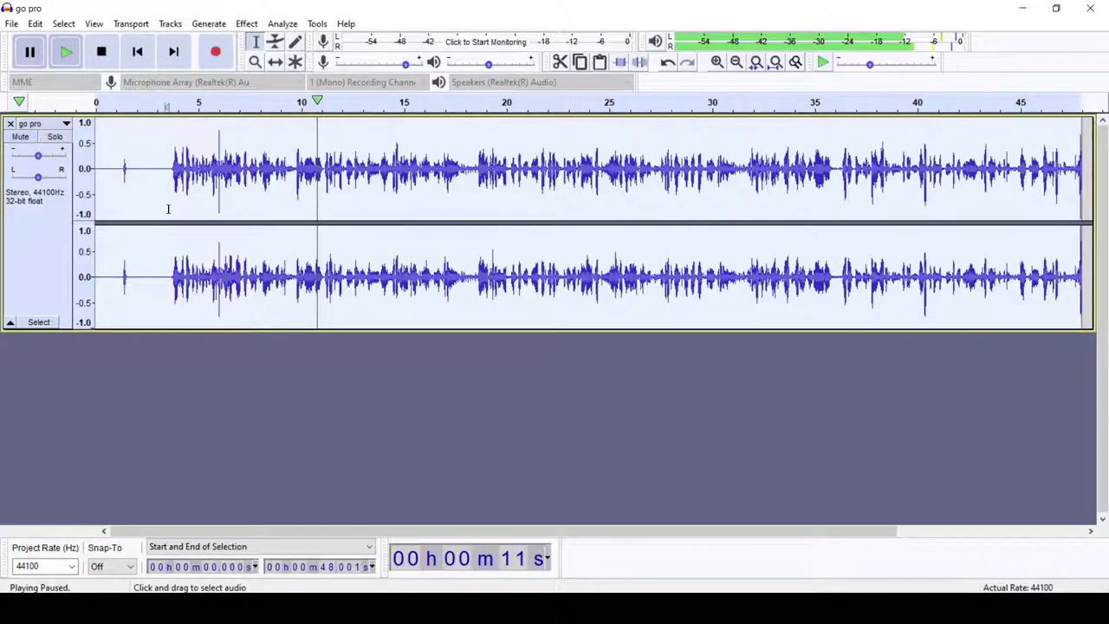
- Export the cleaned audio to the Desktop as an MP3 named "go pro edited" at standard 170-210 kbps quality, accepting the existing metadata tags
click(12, 25)
mouse_move(60, 131)
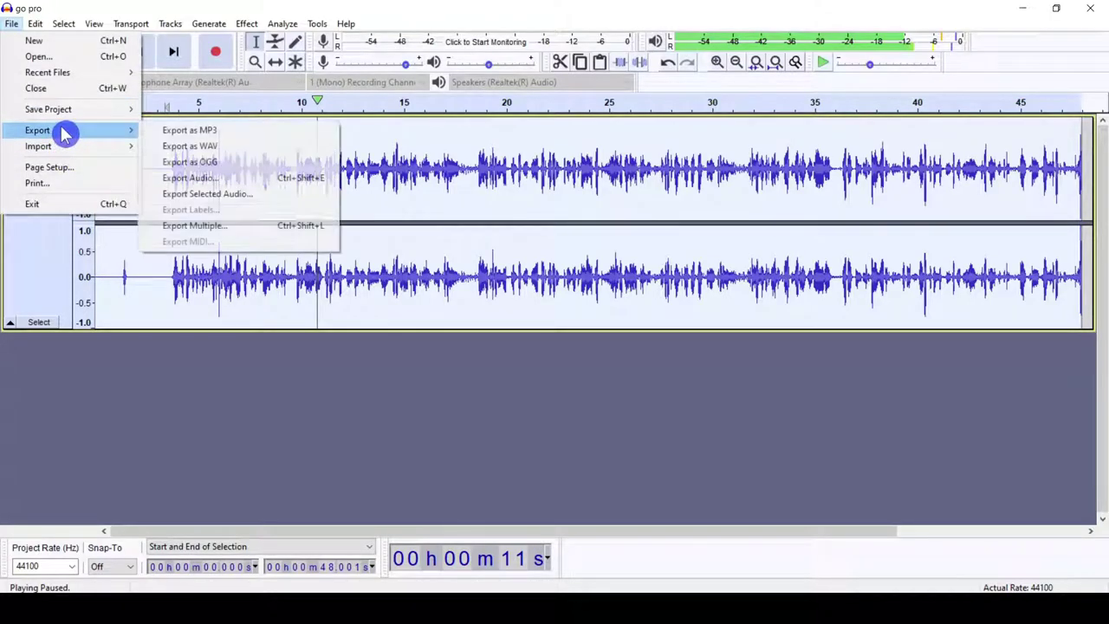
click(207, 131)
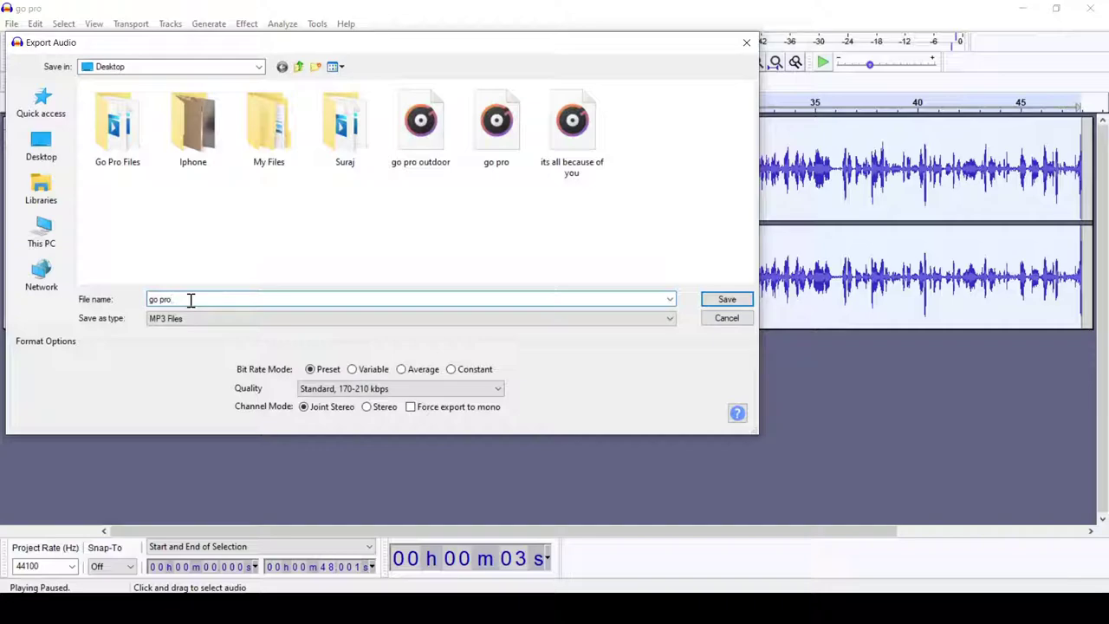
text(edited)
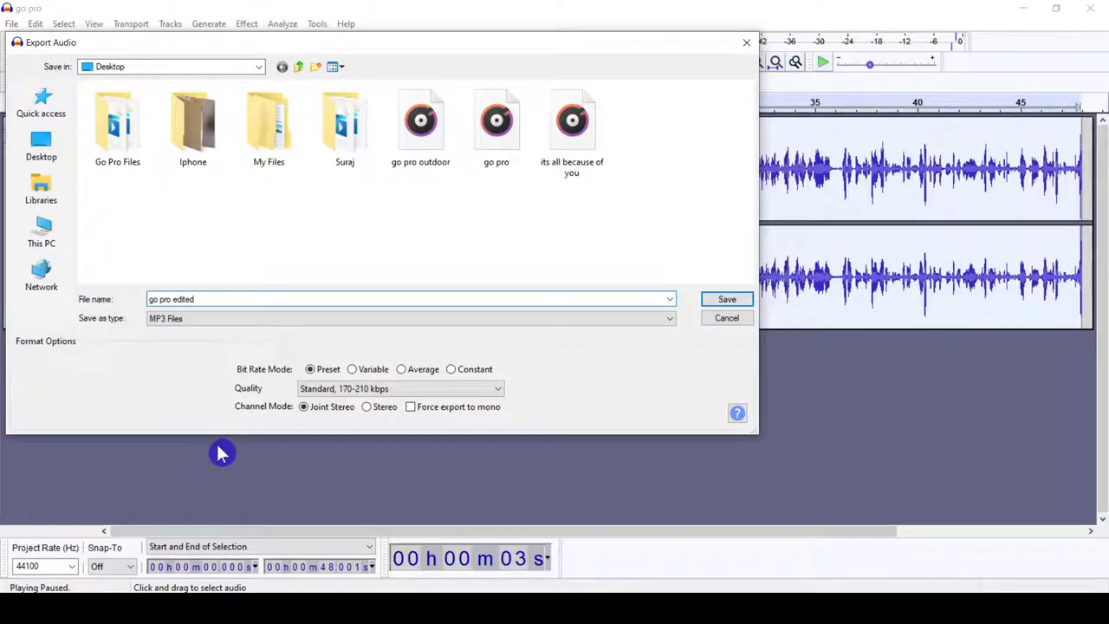
click(43, 149)
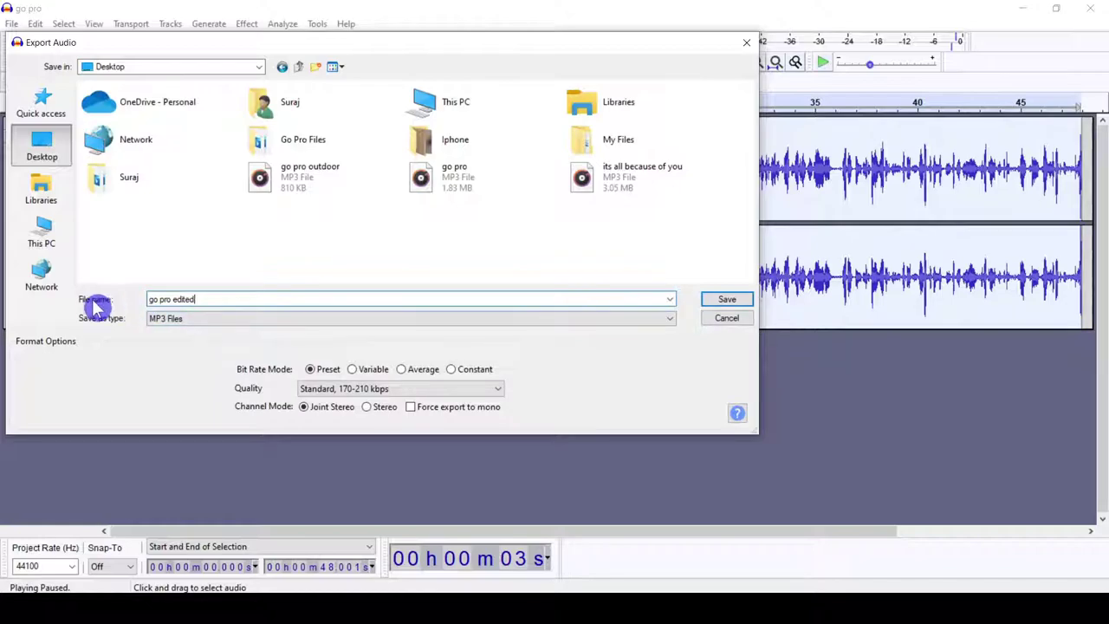
click(724, 303)
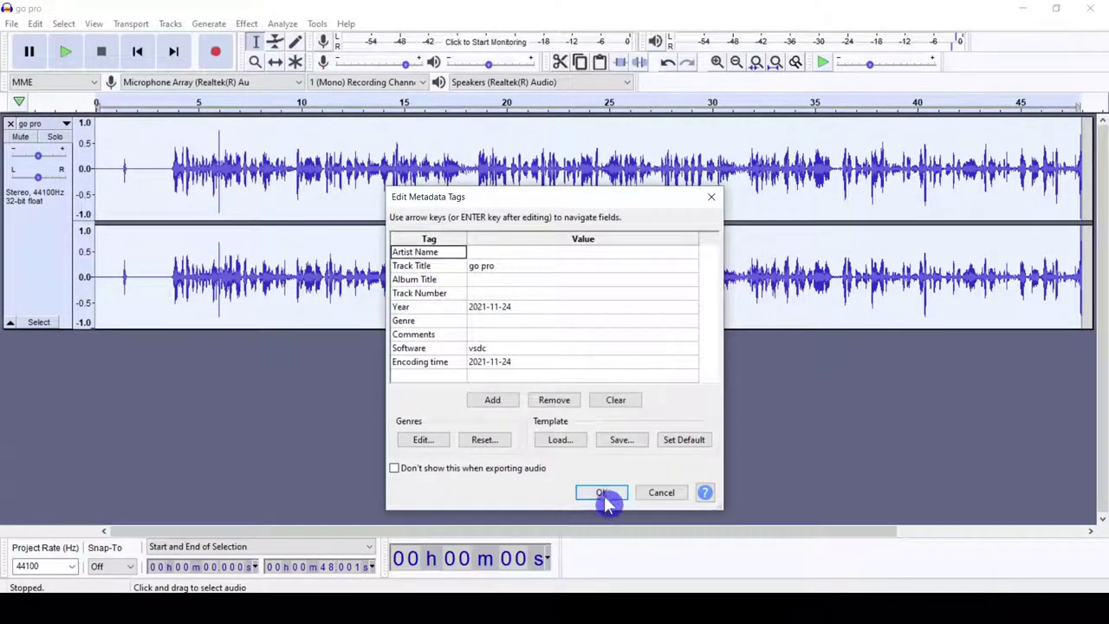
click(596, 491)
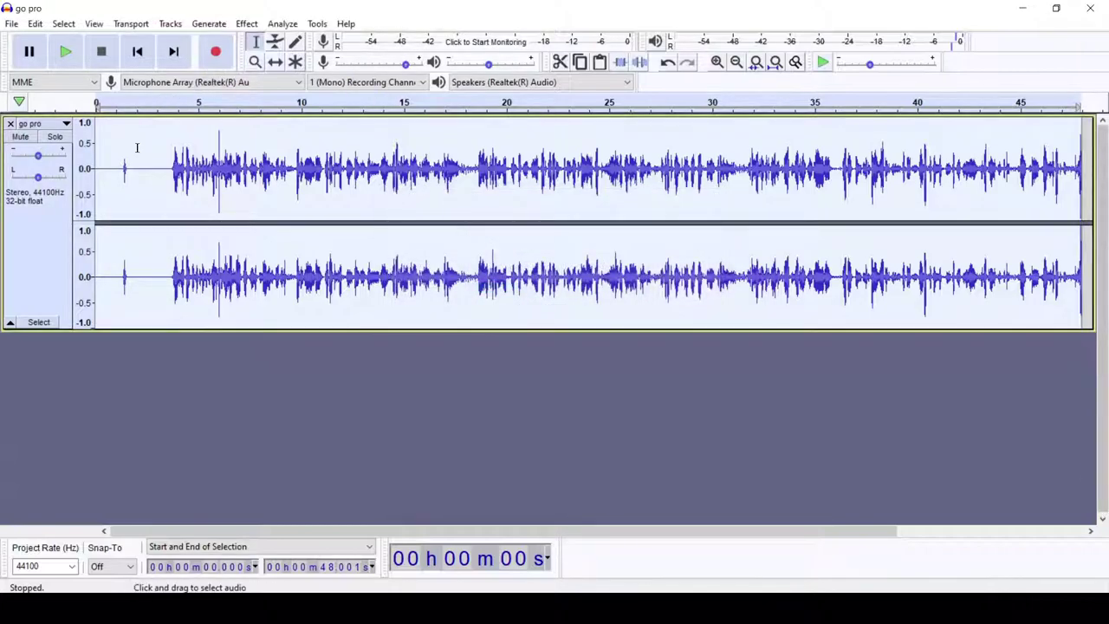
- Close the go pro project without saving its changes
click(14, 26)
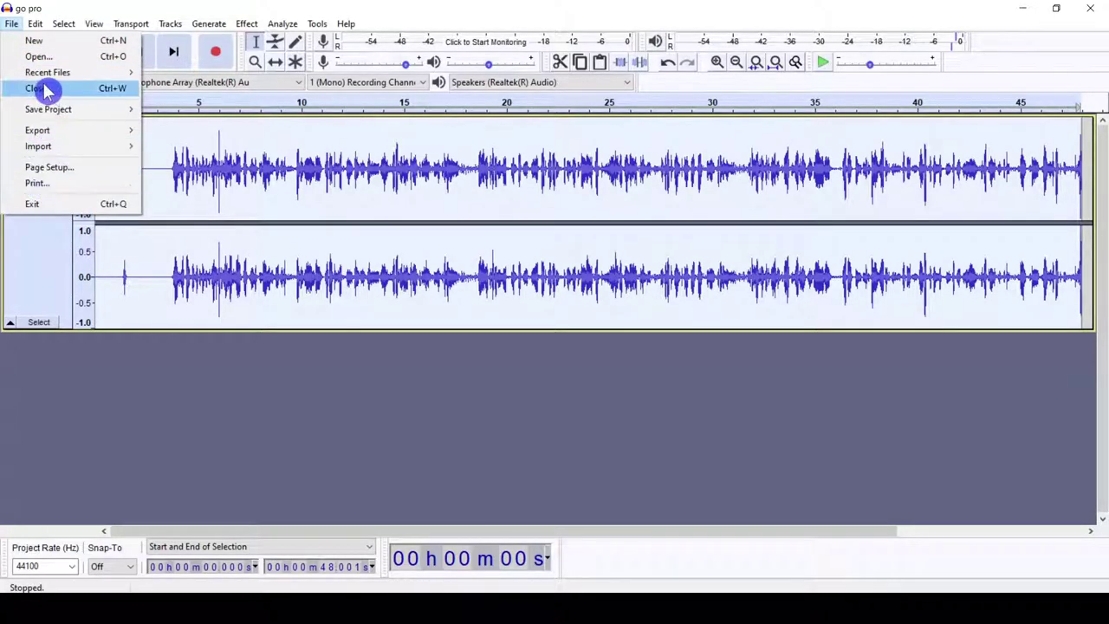
click(44, 90)
click(584, 304)
- Import the audio file "go pro outdoor" from the Desktop into the empty project
click(12, 24)
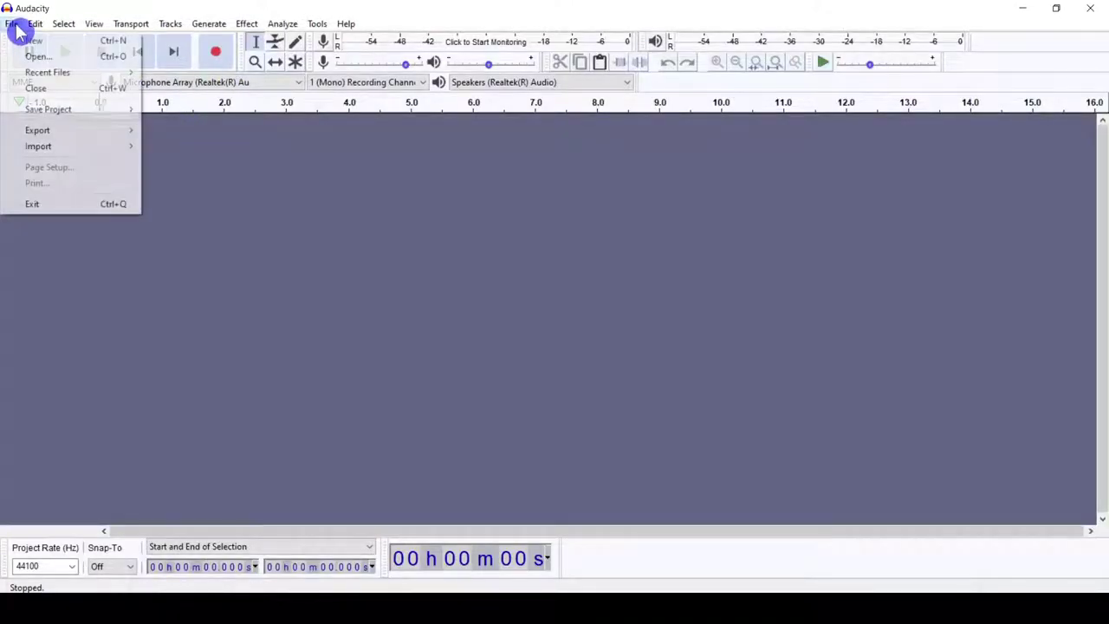
mouse_move(45, 152)
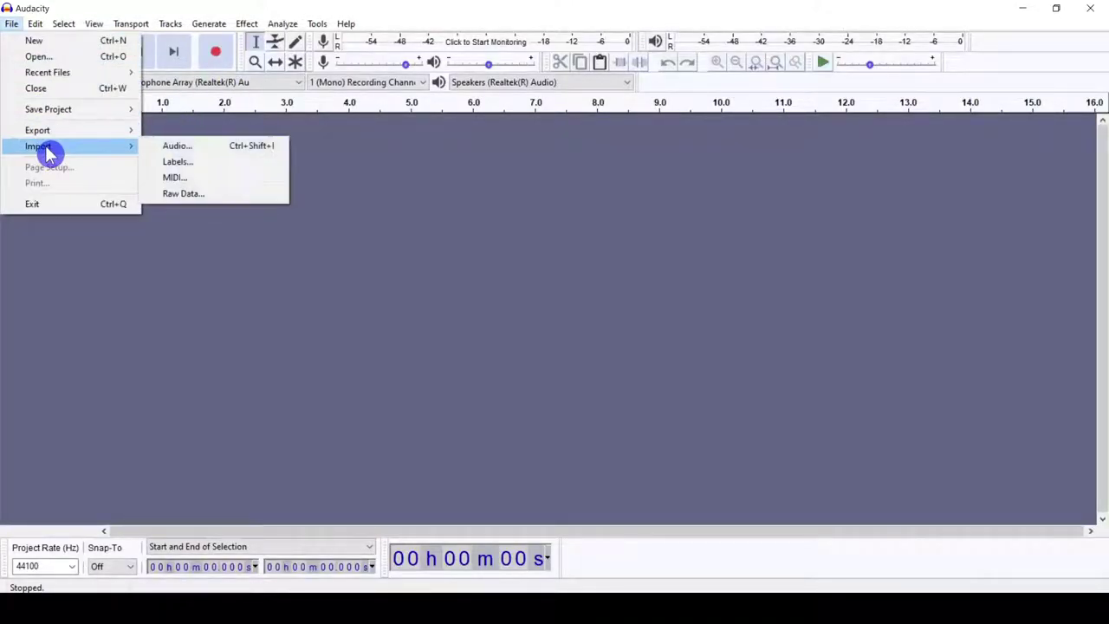
click(186, 145)
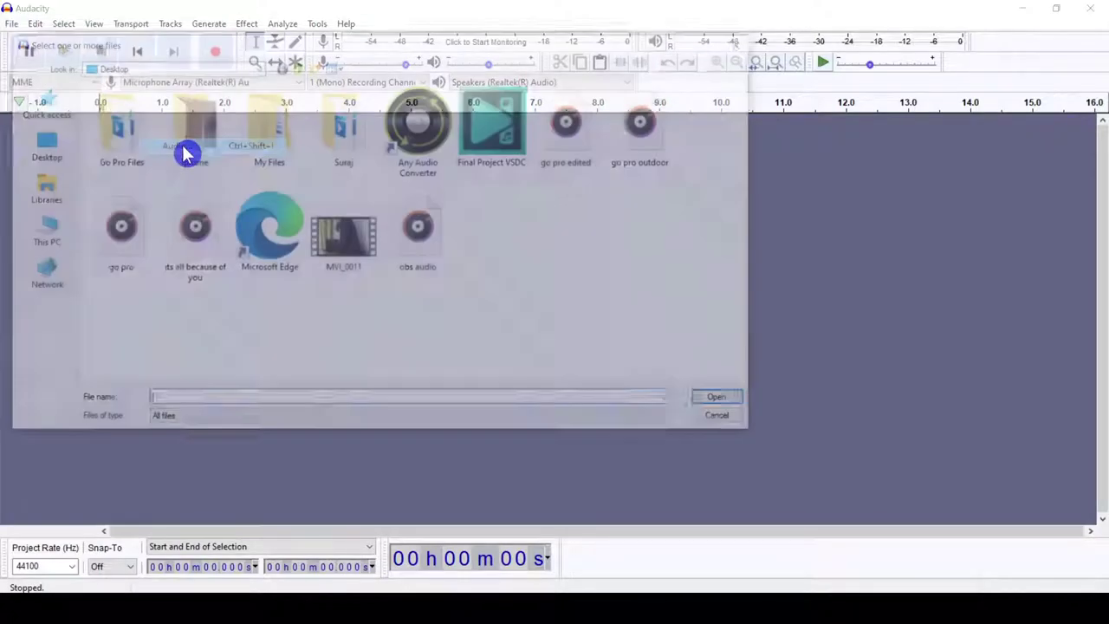
click(656, 137)
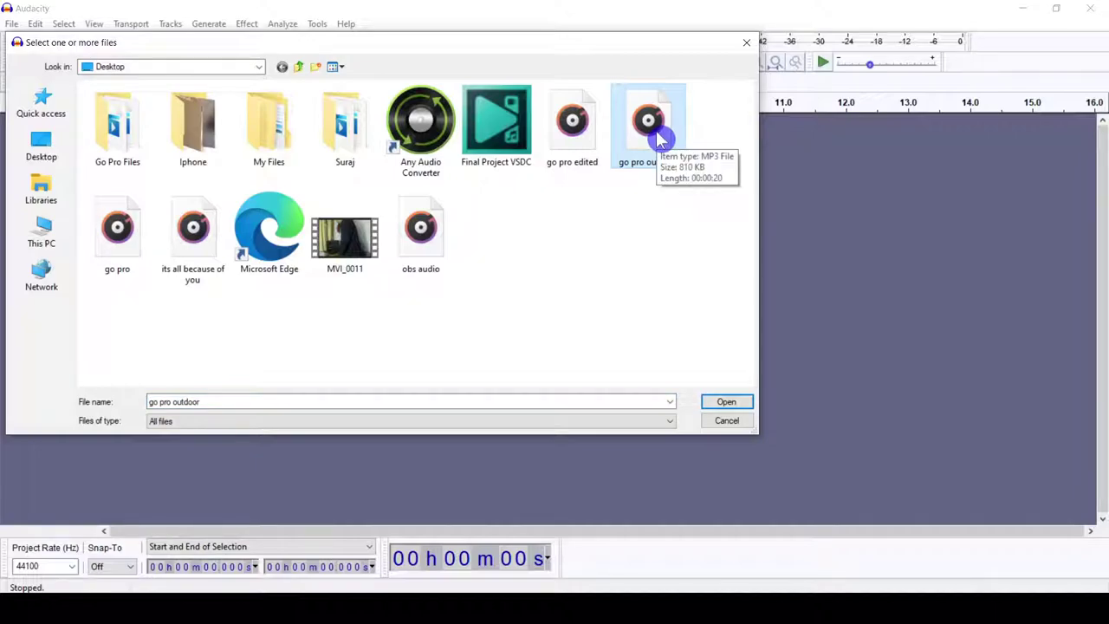
click(733, 411)
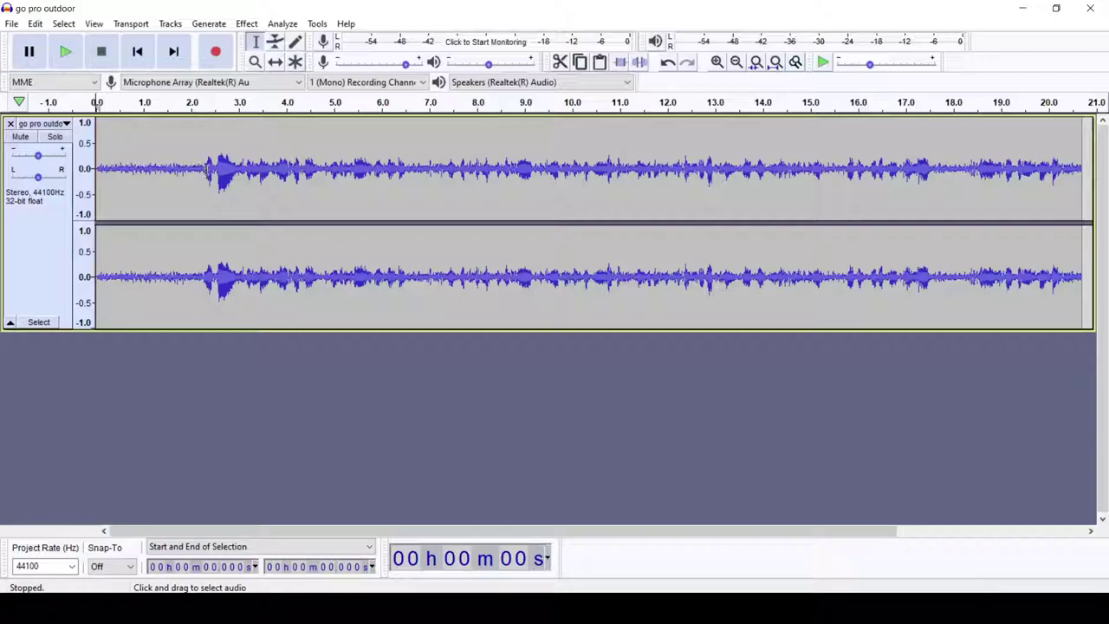
- Select the noise-only opening of the go pro outdoor track from 0 to 2.122 seconds
click(205, 120)
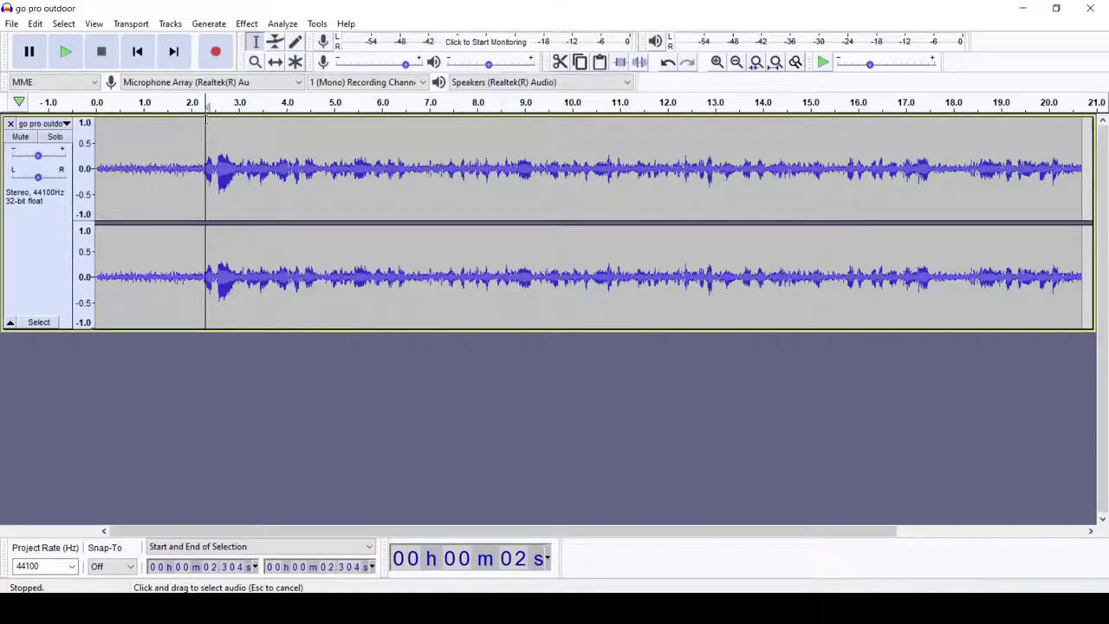
click(194, 120)
drag(197, 121, 92, 130)
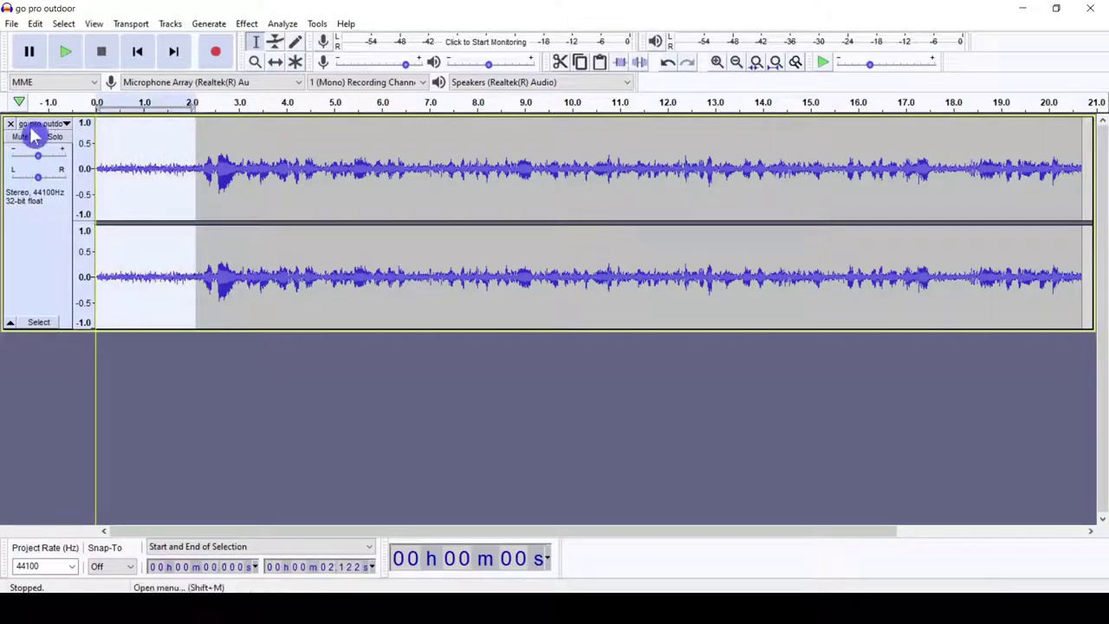
- Capture a noise profile for Noise Reduction from the selected opening of the go pro outdoor track
click(247, 25)
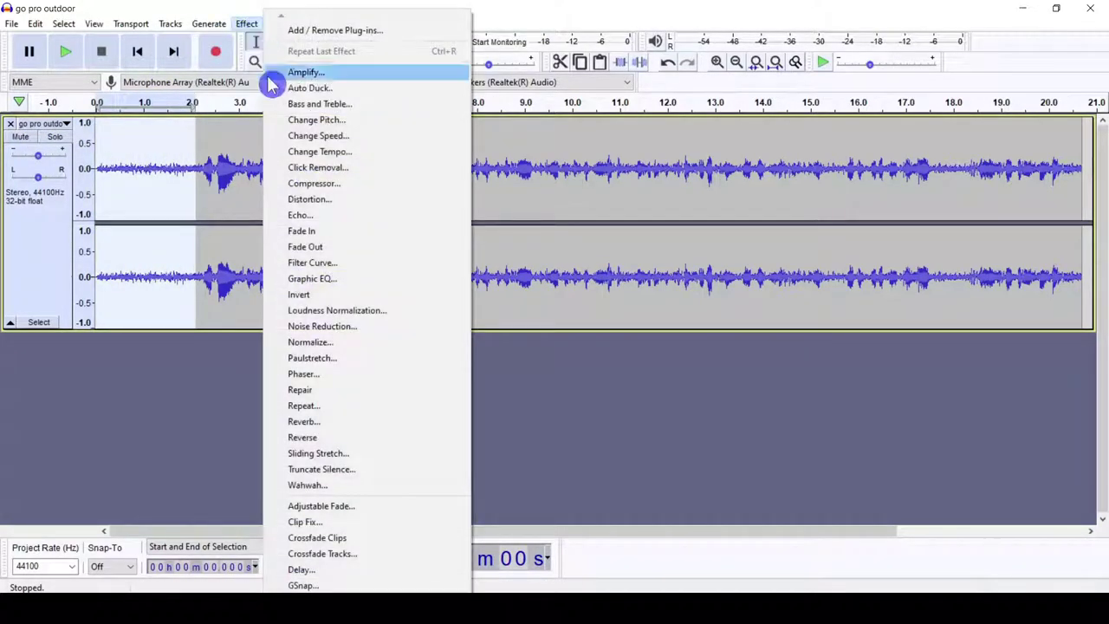
click(313, 330)
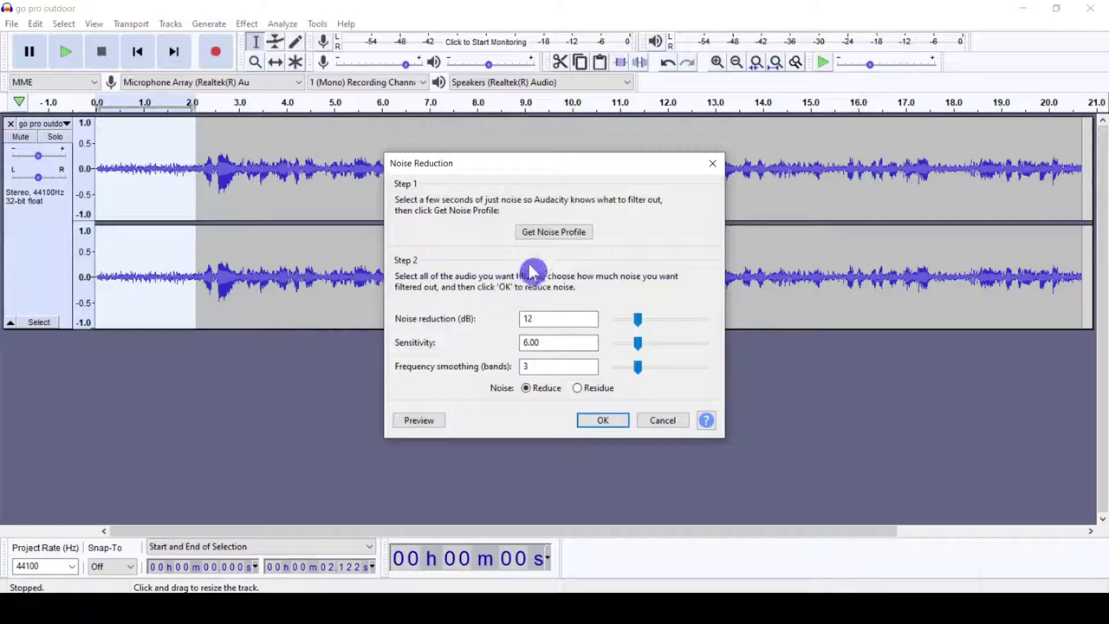
click(551, 231)
- Apply Noise Reduction to the whole track at 12 dB, sensitivity 6.00 and 3 smoothing bands, and listen to the result
click(53, 268)
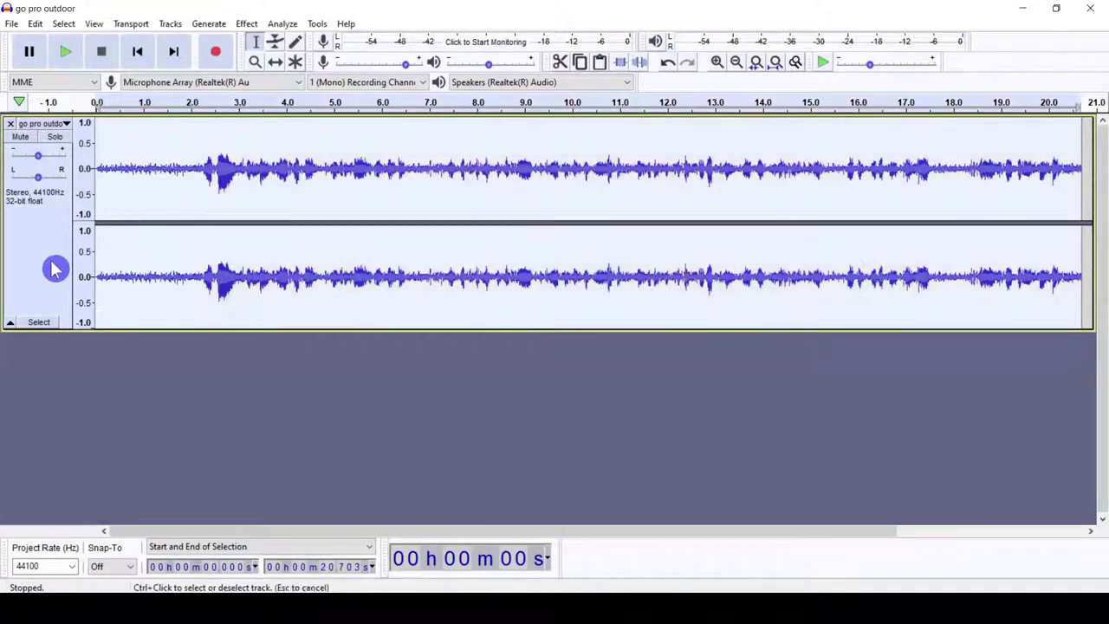
click(249, 26)
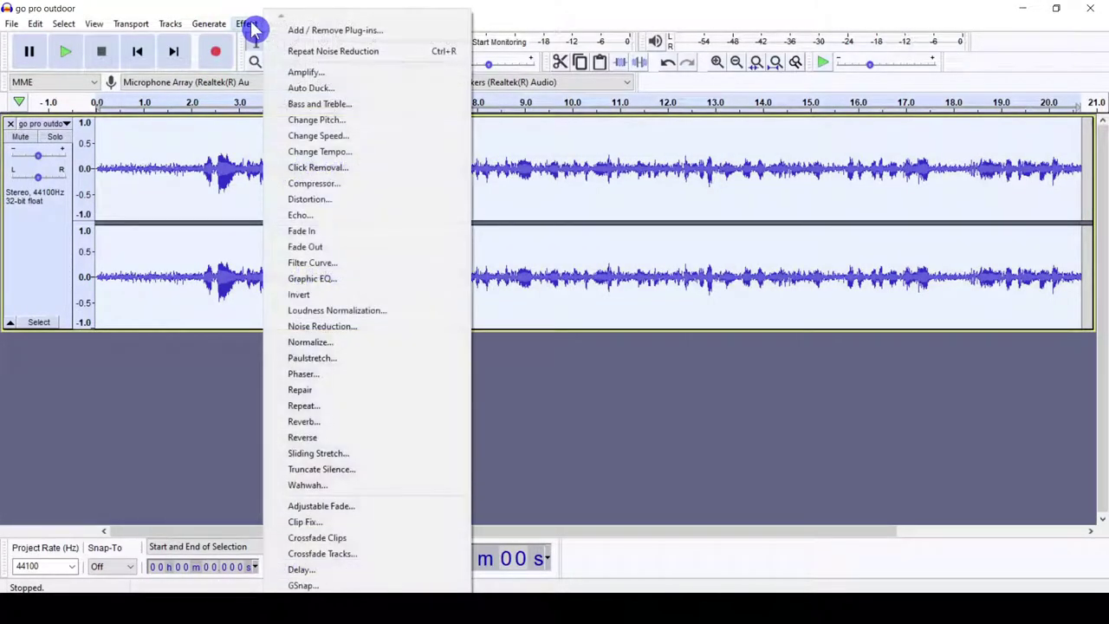
click(328, 333)
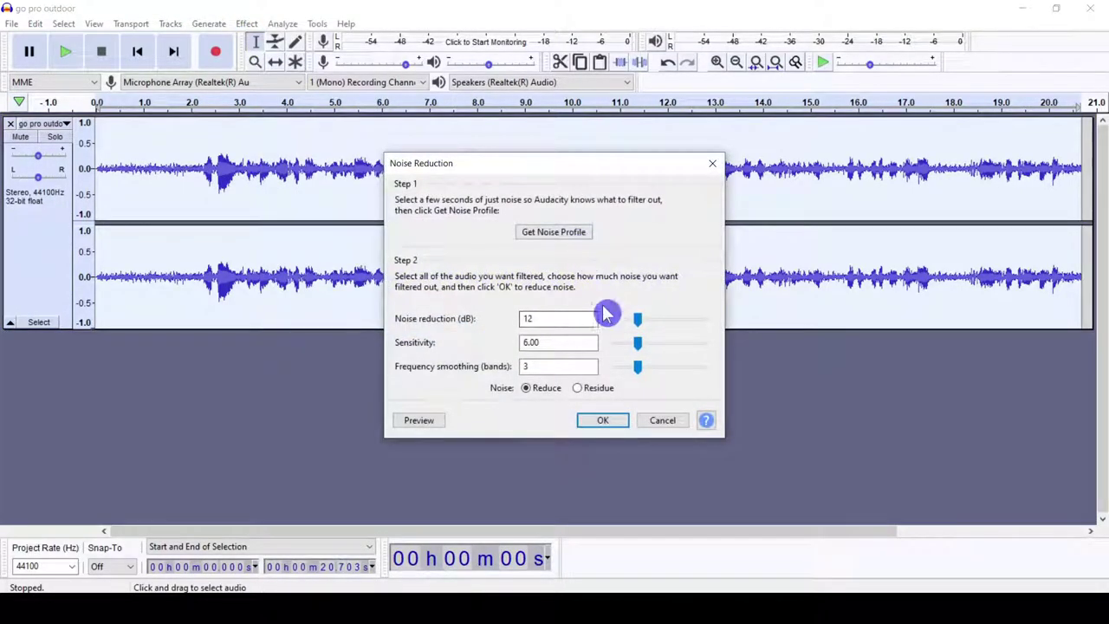
click(607, 421)
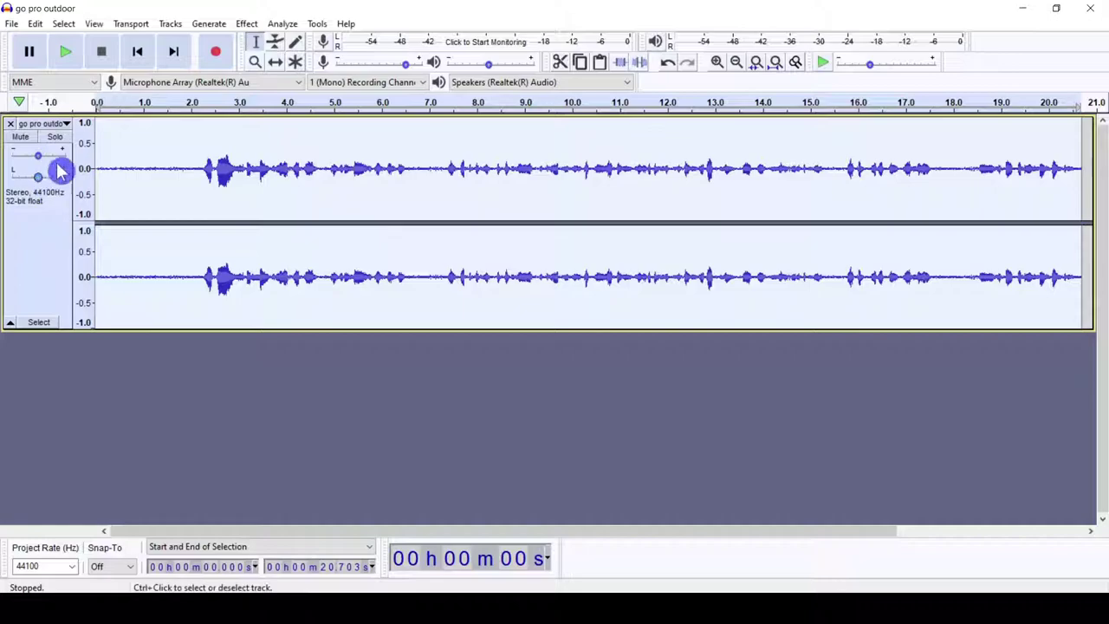
click(206, 103)
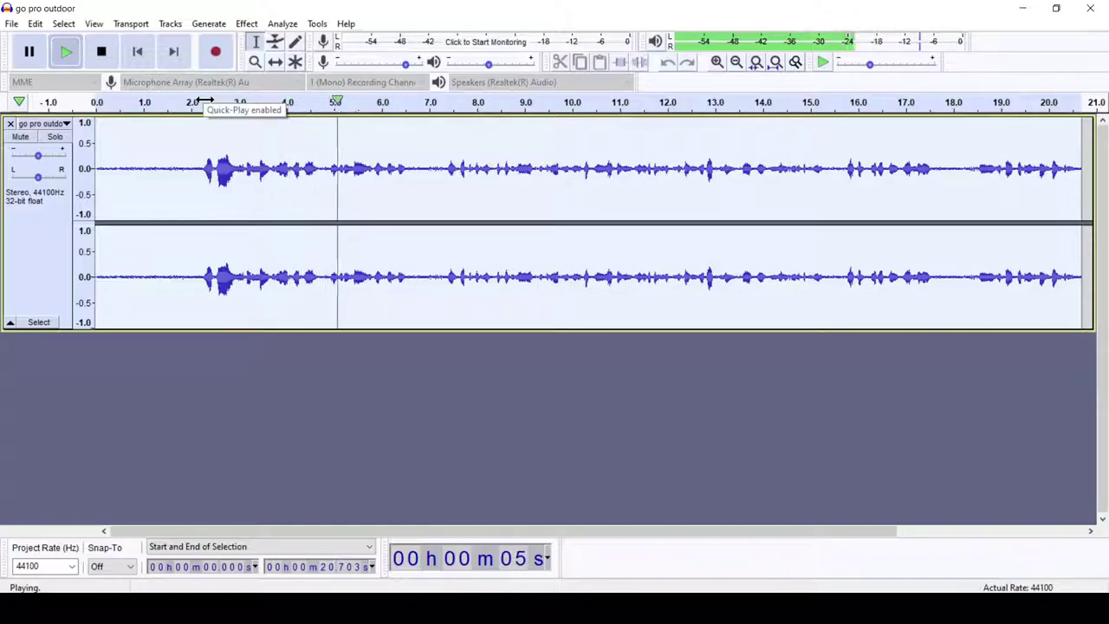
click(31, 56)
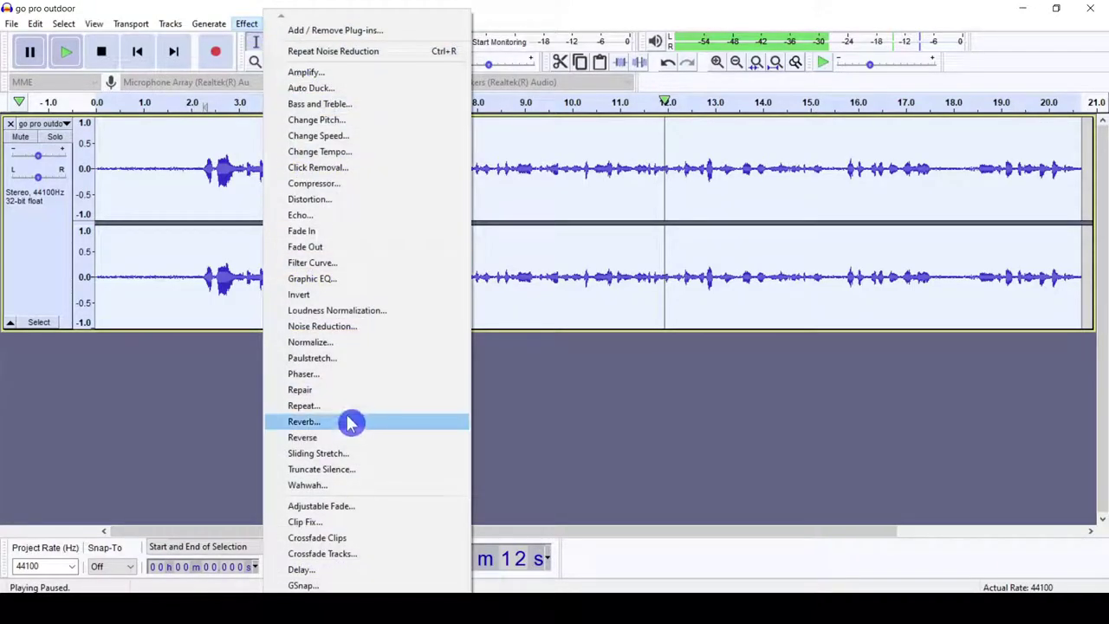
- Normalize the track's peak amplitude to -1.0 dB with DC offset removed, and compress it with a -12 dB threshold and 2:1 ratio
click(322, 343)
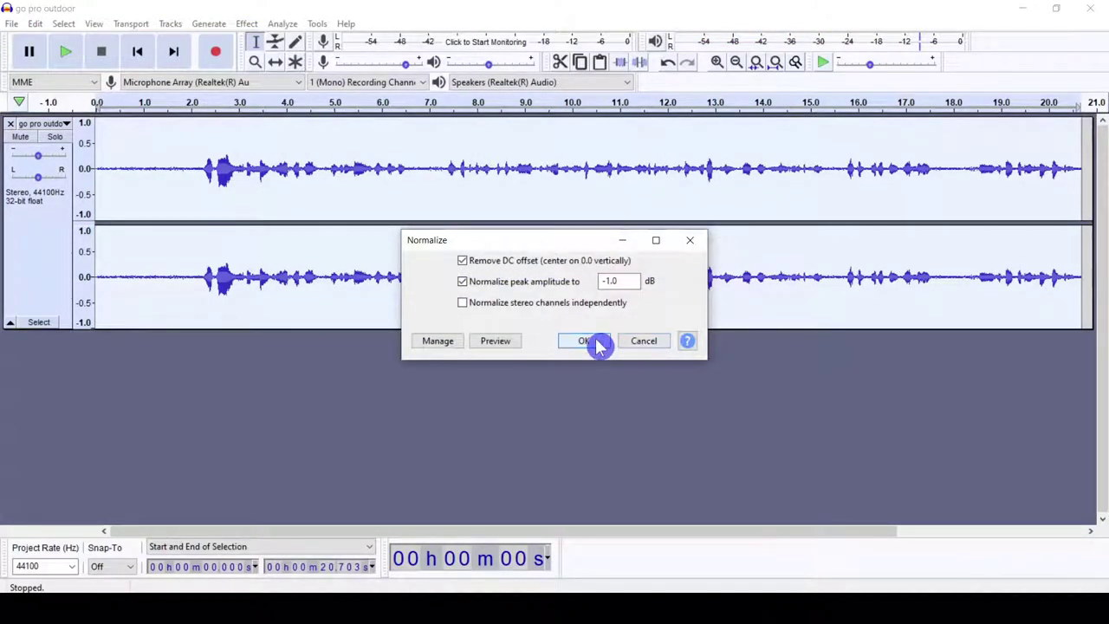
click(598, 343)
click(246, 25)
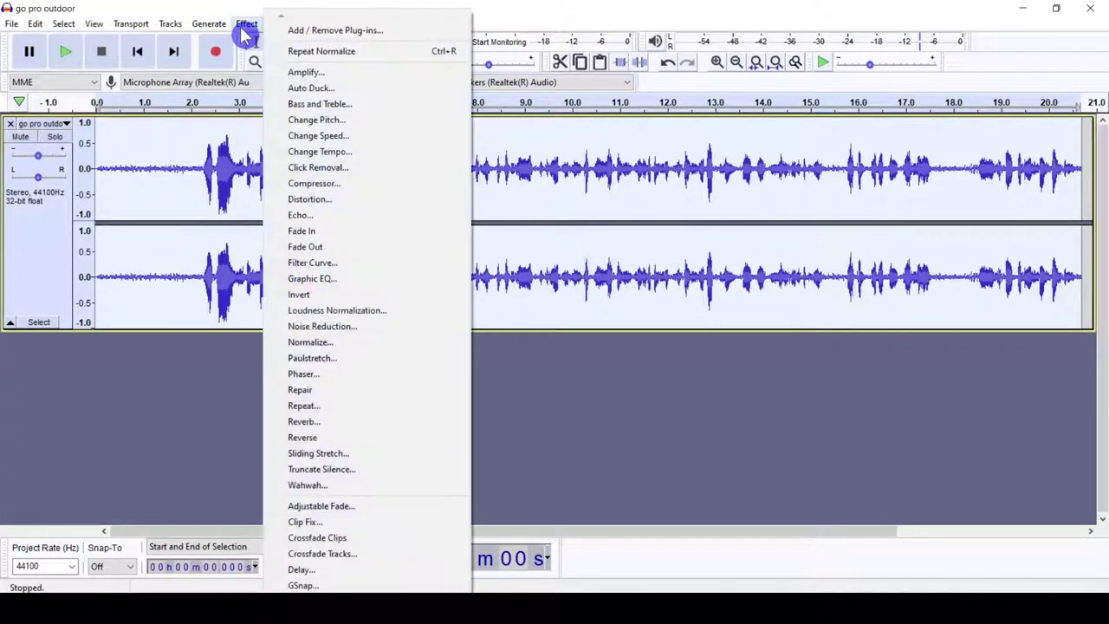
click(316, 185)
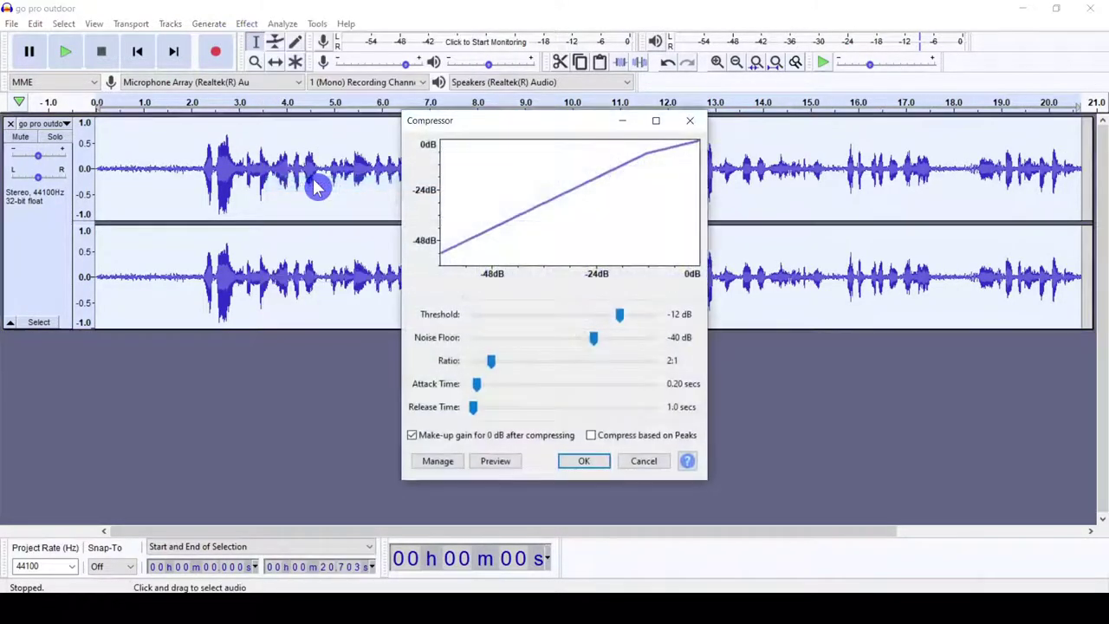
click(581, 463)
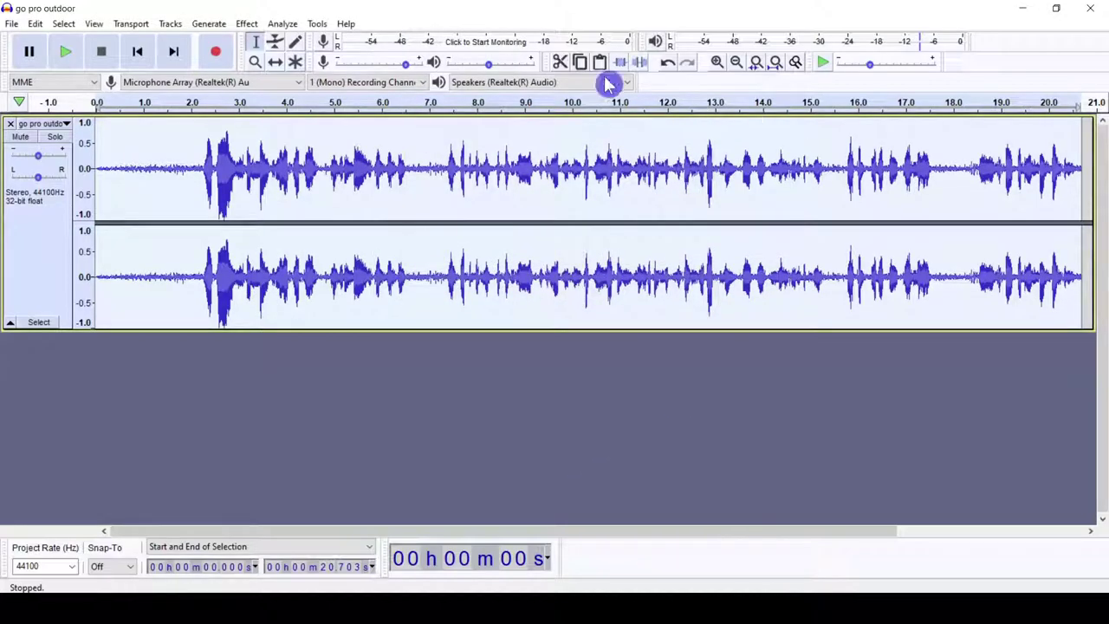
- Export the track to the Desktop as an MP3 named "go pro outdoor edited" at standard 170-210 kbps quality, accepting the existing metadata tags
click(11, 24)
mouse_move(48, 135)
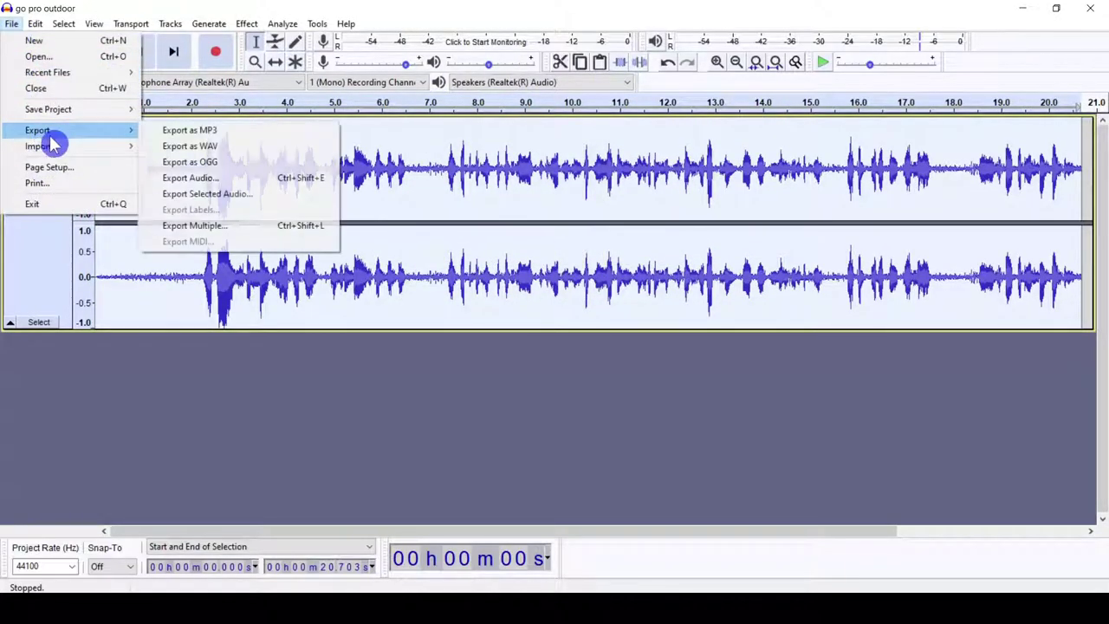
click(197, 133)
click(221, 299)
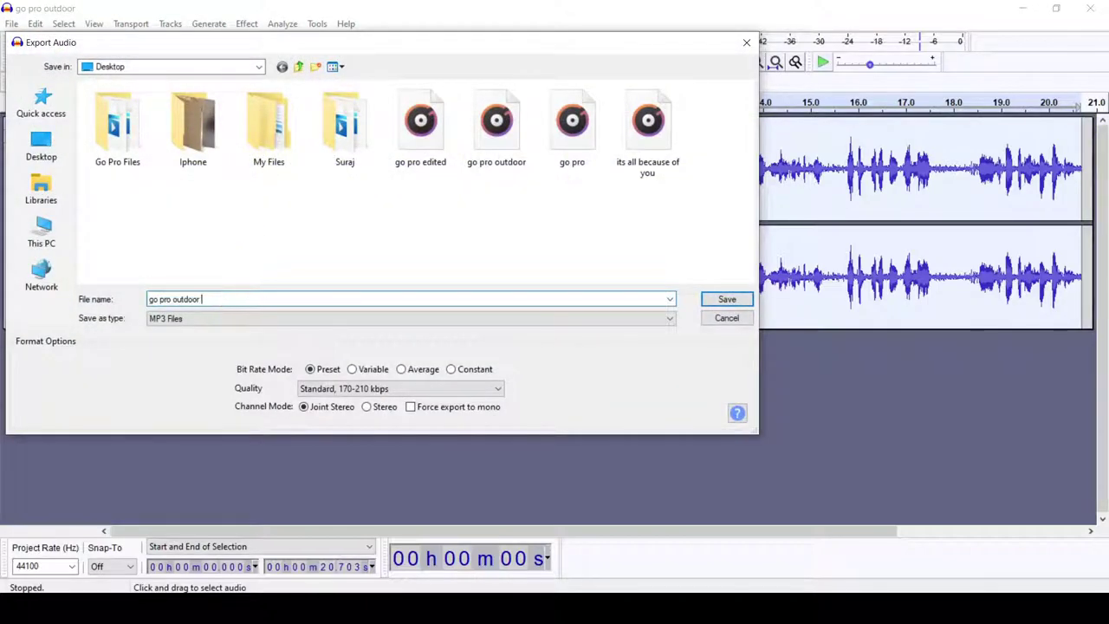
text(edited)
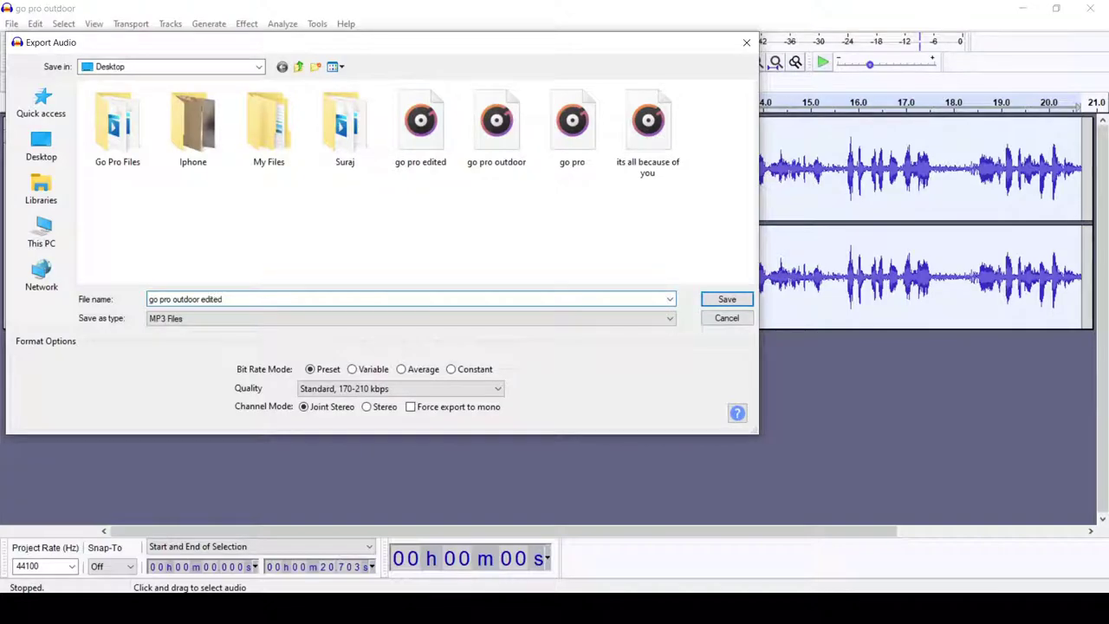
click(721, 301)
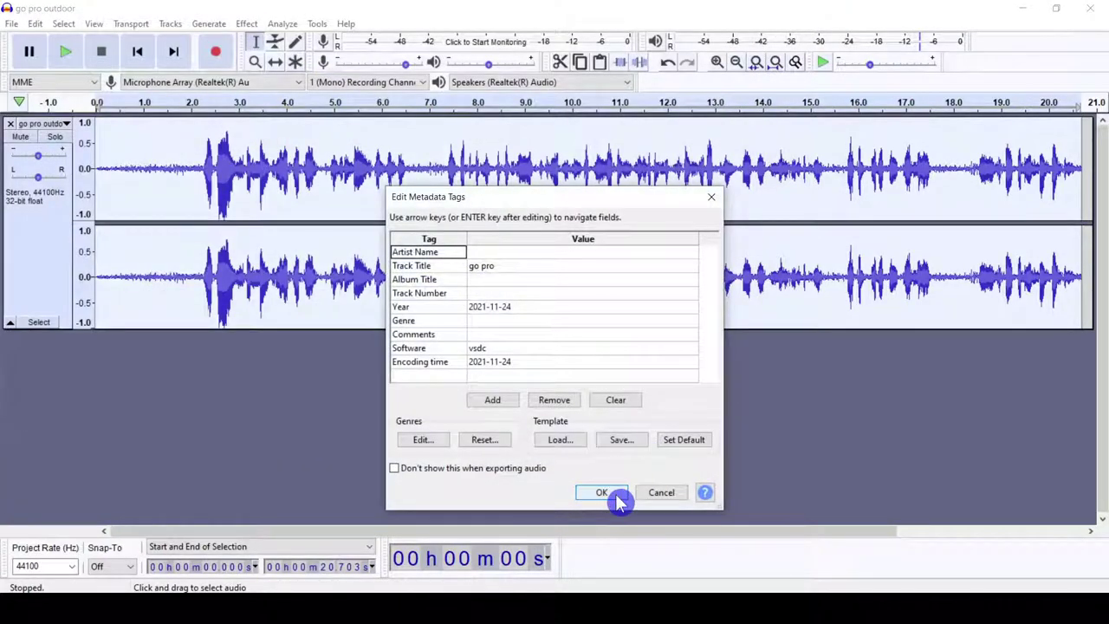
click(601, 492)
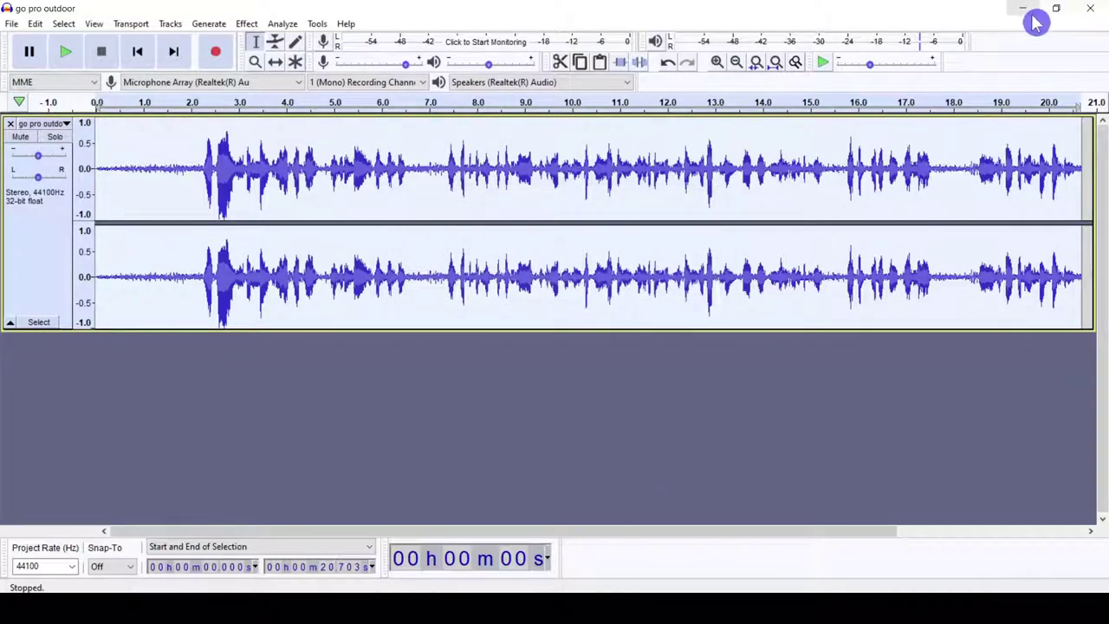
- Switch to the go pro project in VSDC Video Editor and place the playhead at about 8.5 seconds
click(1025, 9)
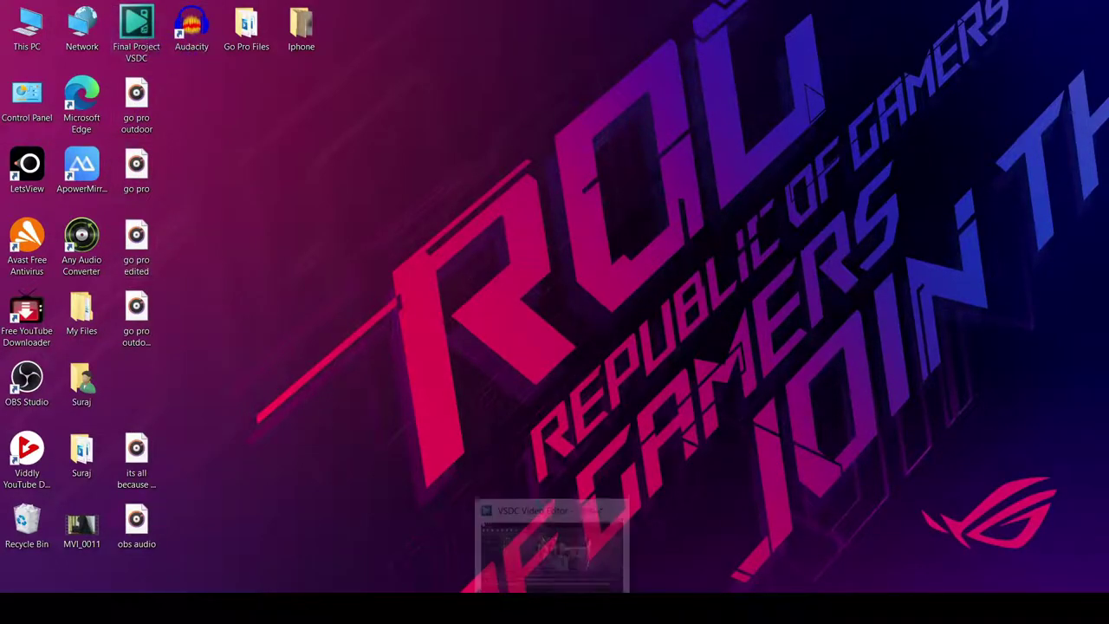
click(530, 591)
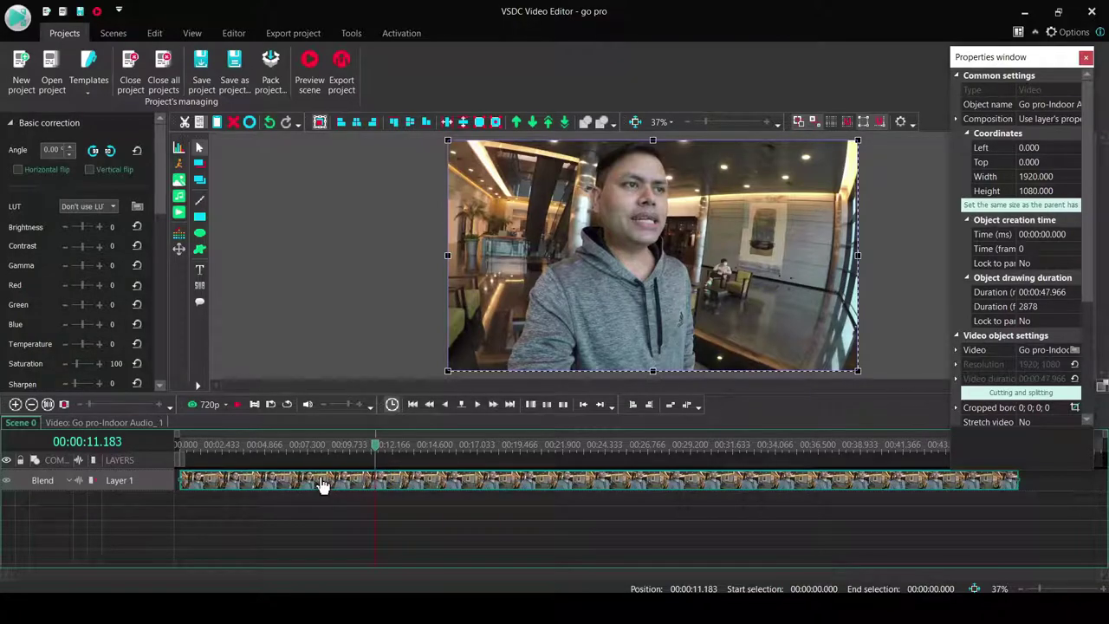
click(329, 447)
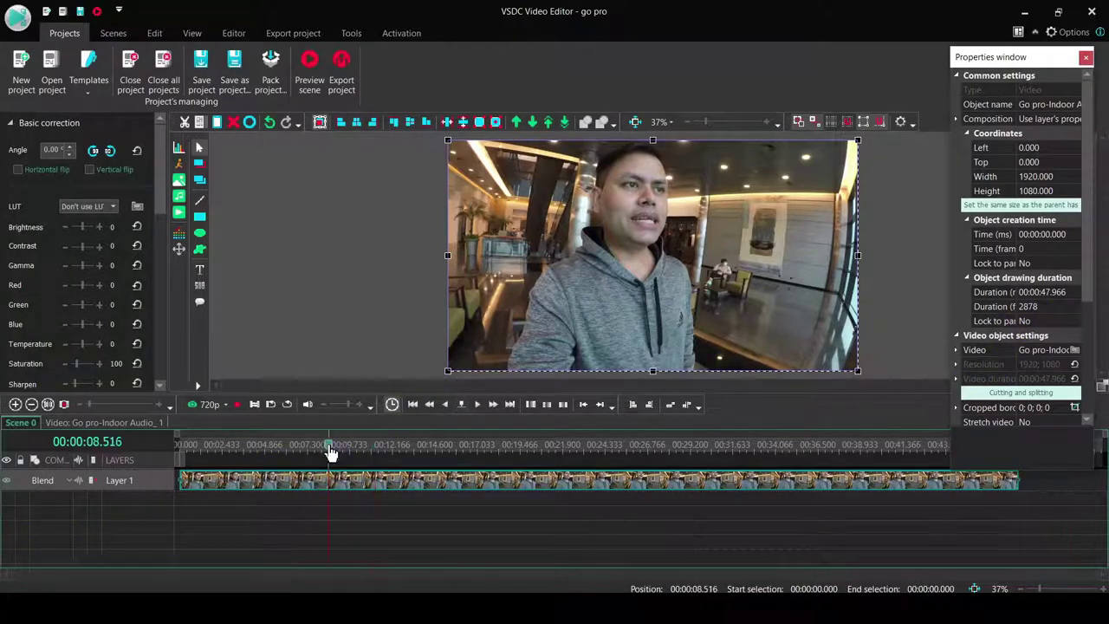
- Lower the indoor video clip's audio volume to -100 dB and preview the clip briefly
drag(1082, 280, 1103, 394)
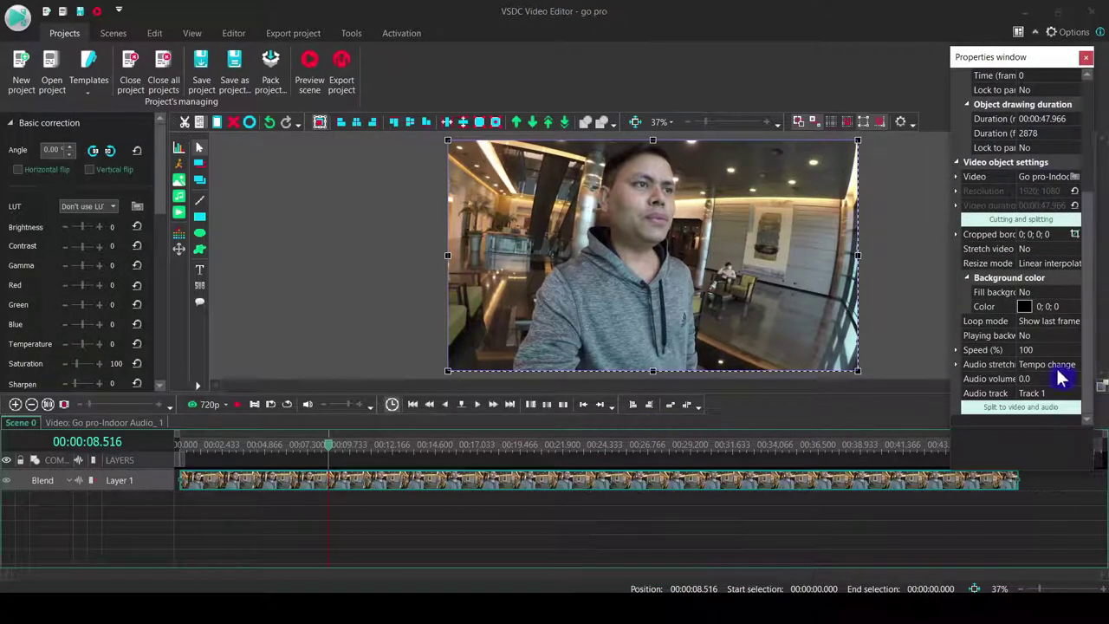
click(988, 408)
click(988, 382)
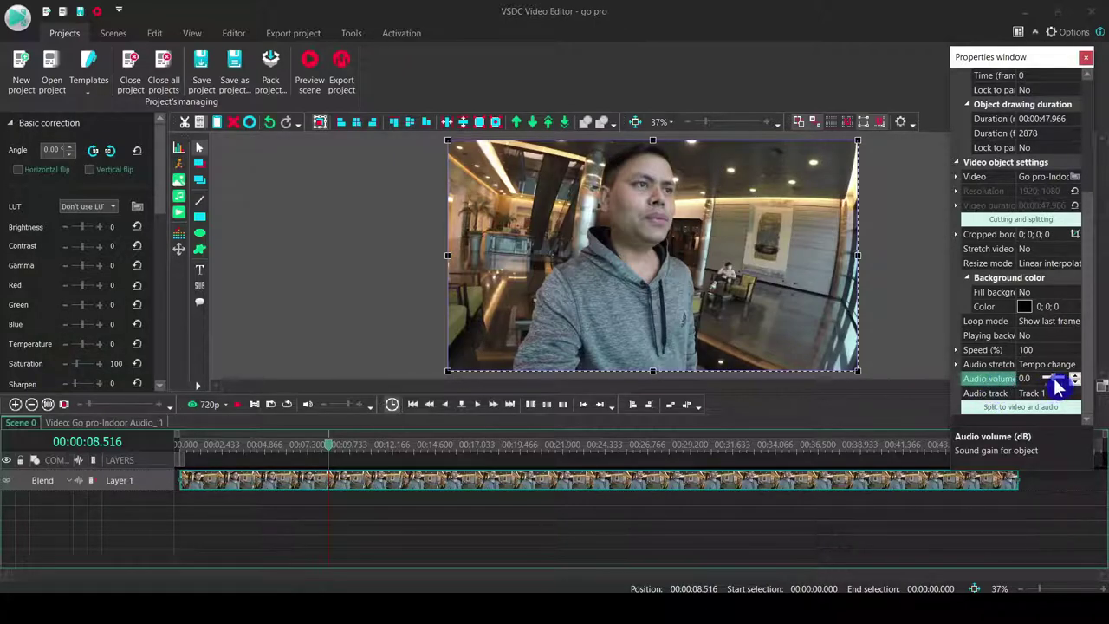
click(1029, 379)
drag(1044, 379, 997, 384)
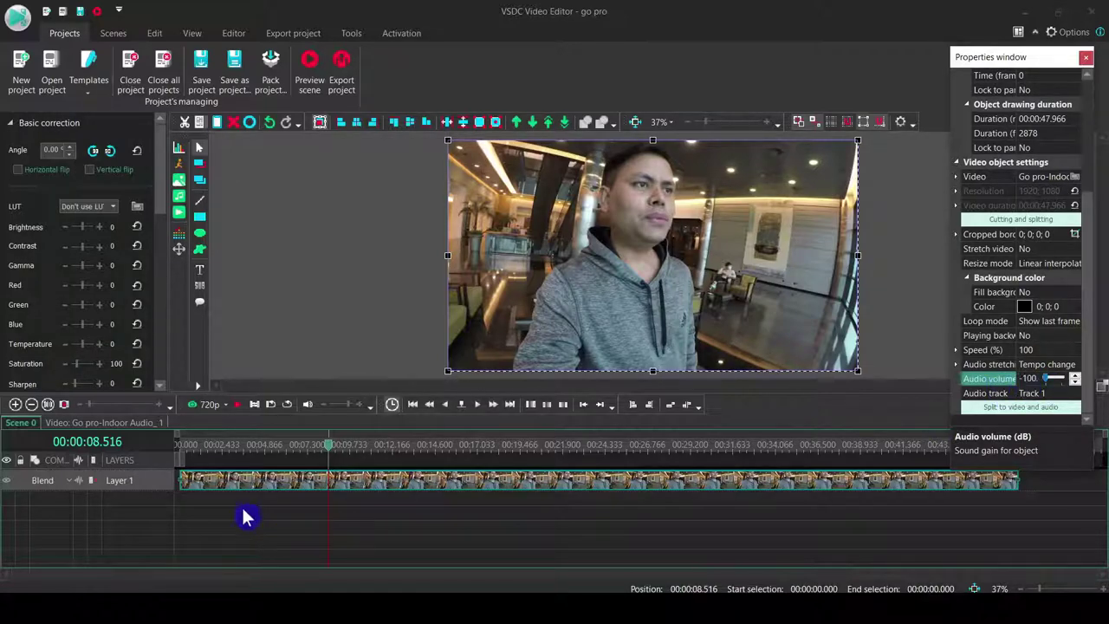
click(238, 417)
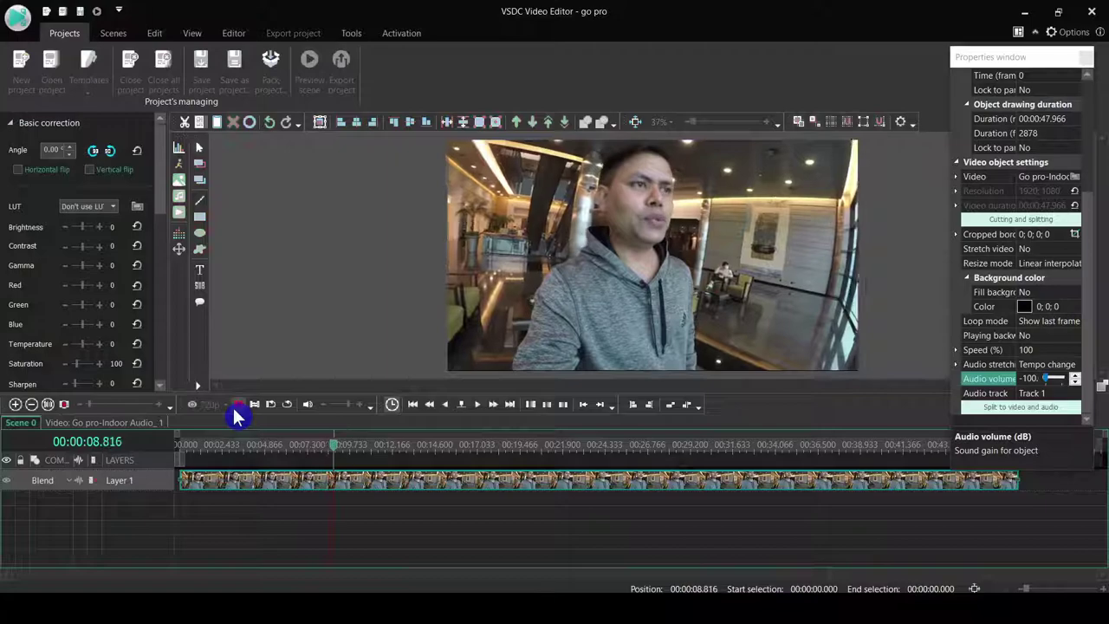
click(240, 409)
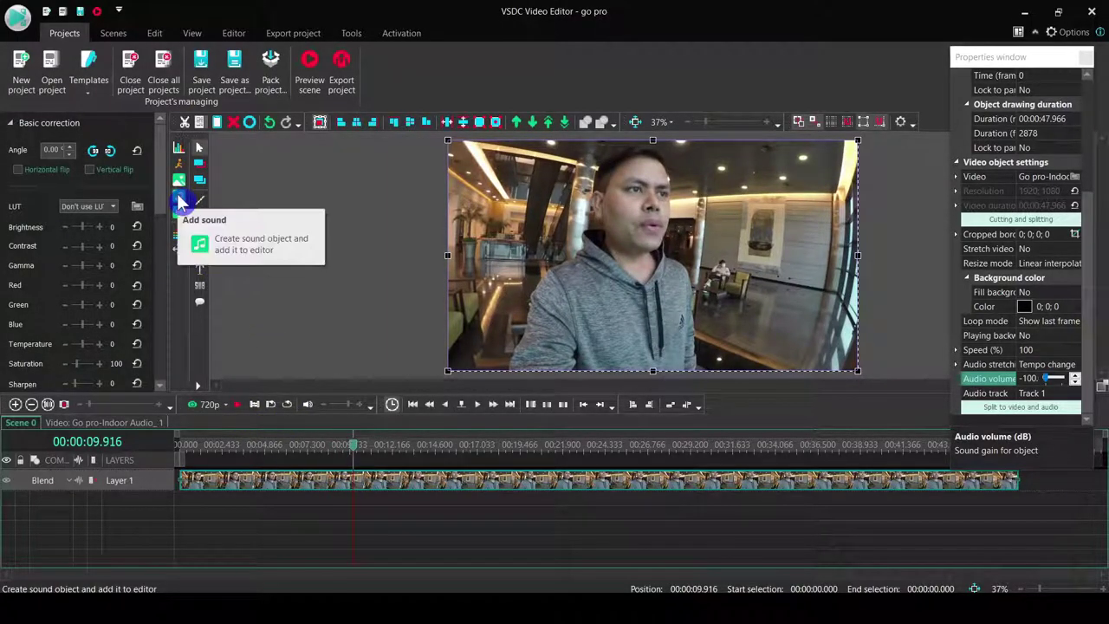
- Add the Desktop audio file "go pro edited" and align it on its own layer below the video, starting at 0 seconds
click(181, 201)
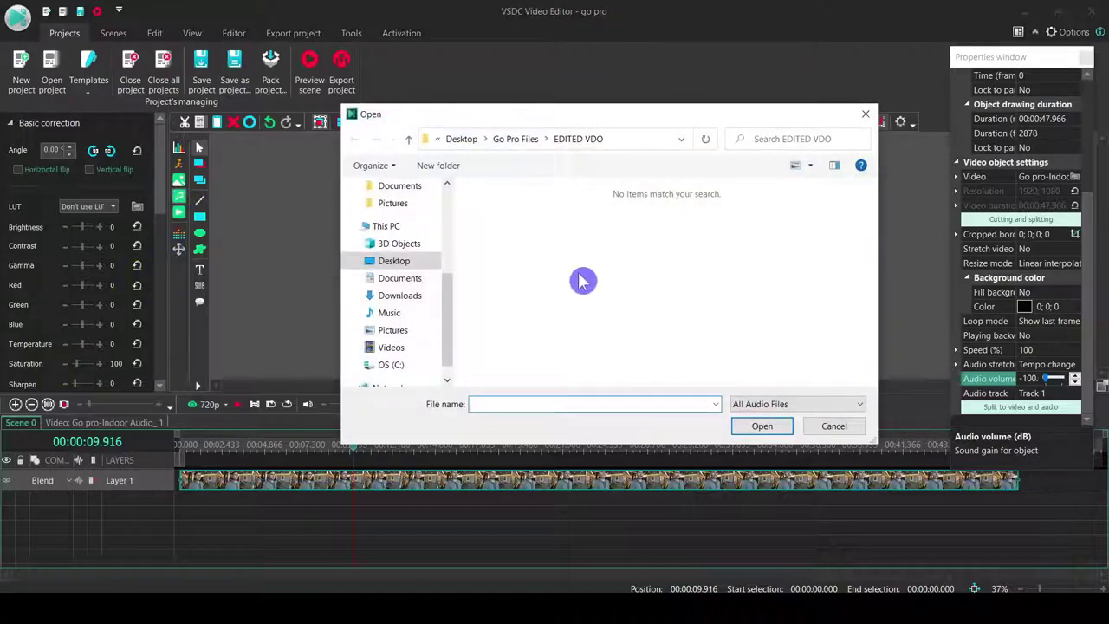
click(392, 264)
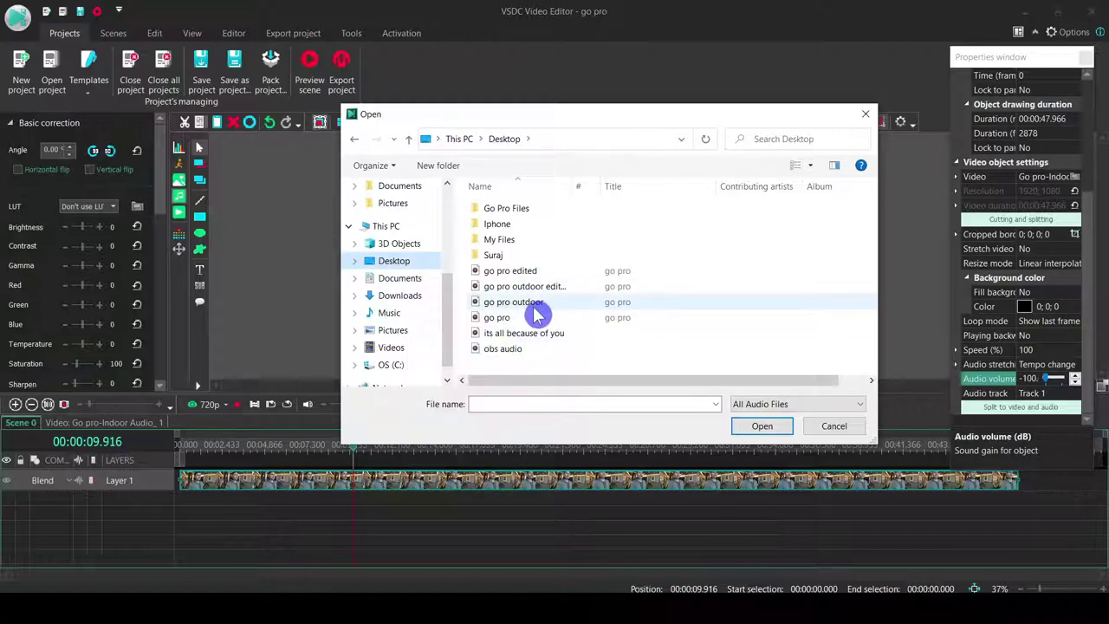
click(511, 271)
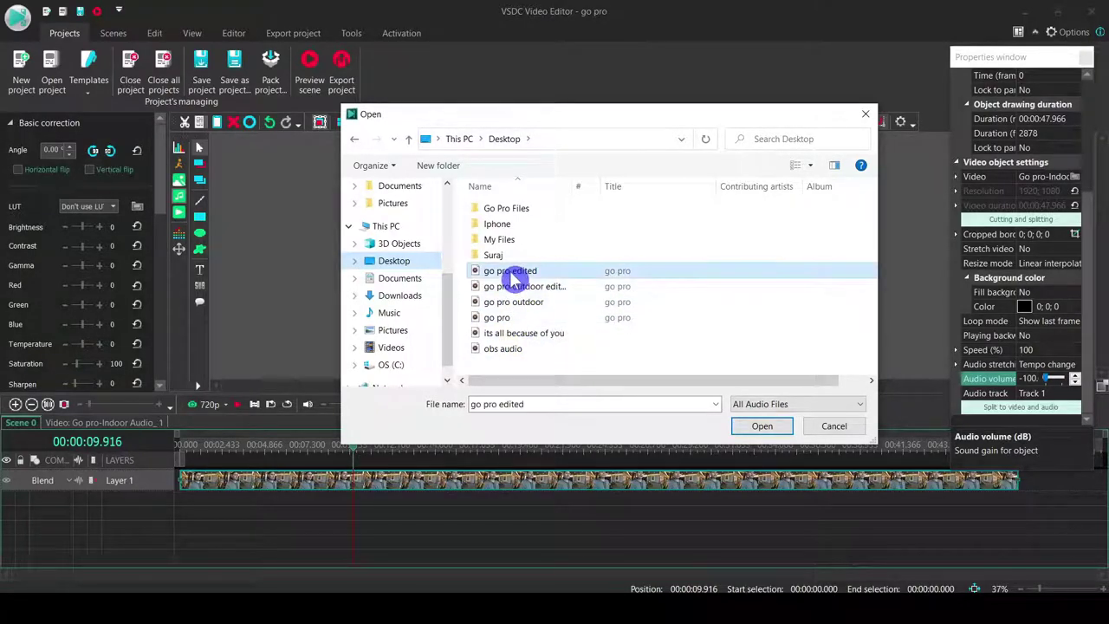
click(753, 426)
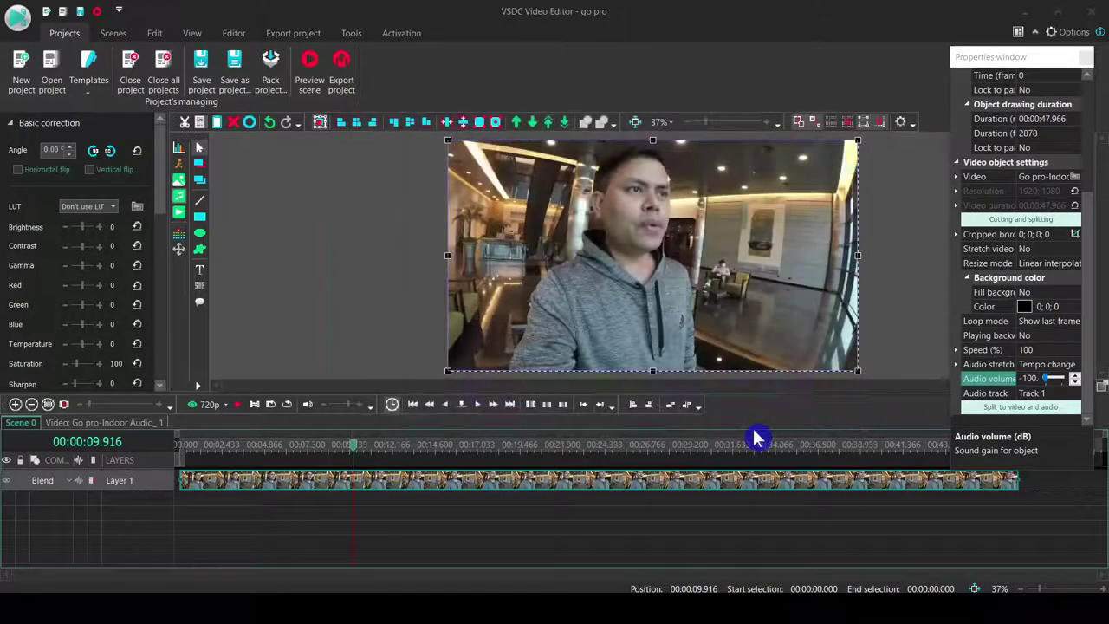
click(693, 373)
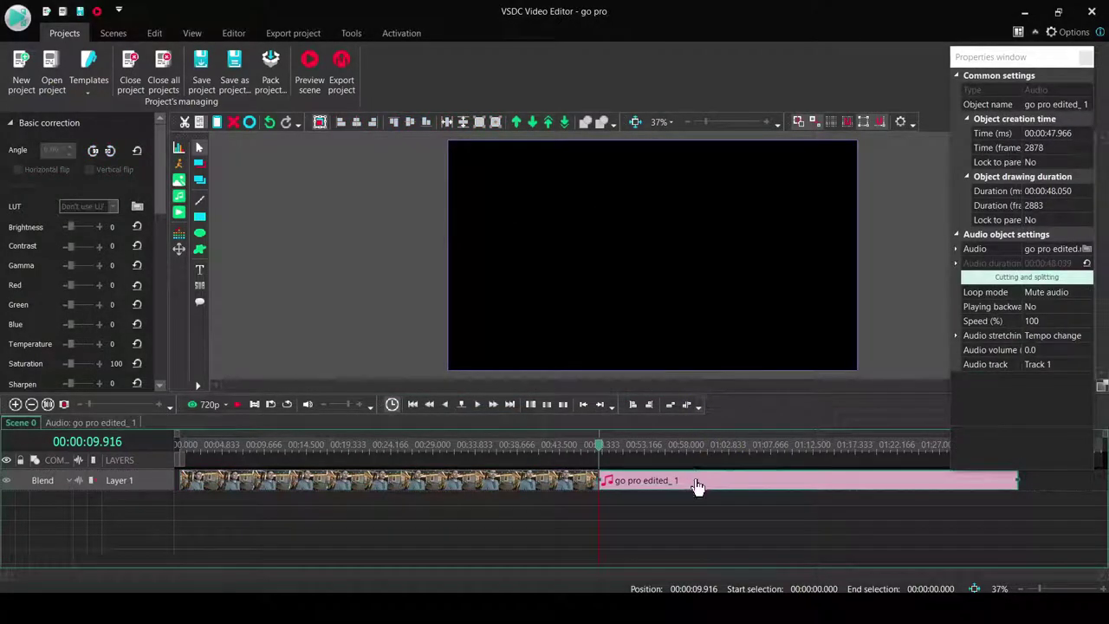
drag(538, 510, 95, 520)
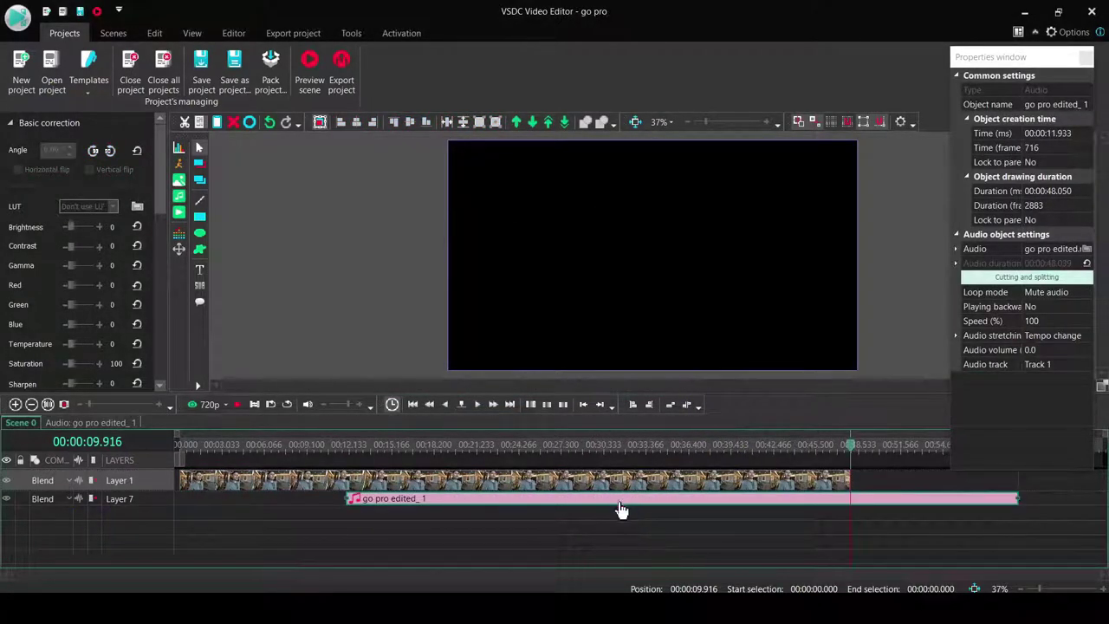
drag(617, 506, 223, 512)
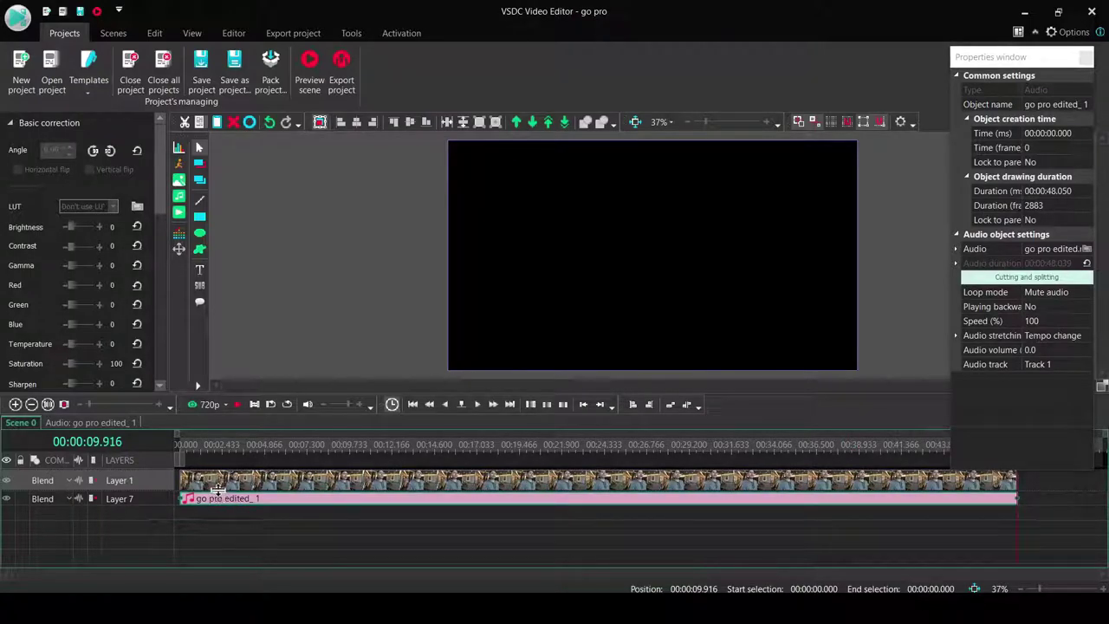
- Preview the indoor video with the edited audio from near its start, and select the video clip on Layer 1
click(191, 444)
click(238, 405)
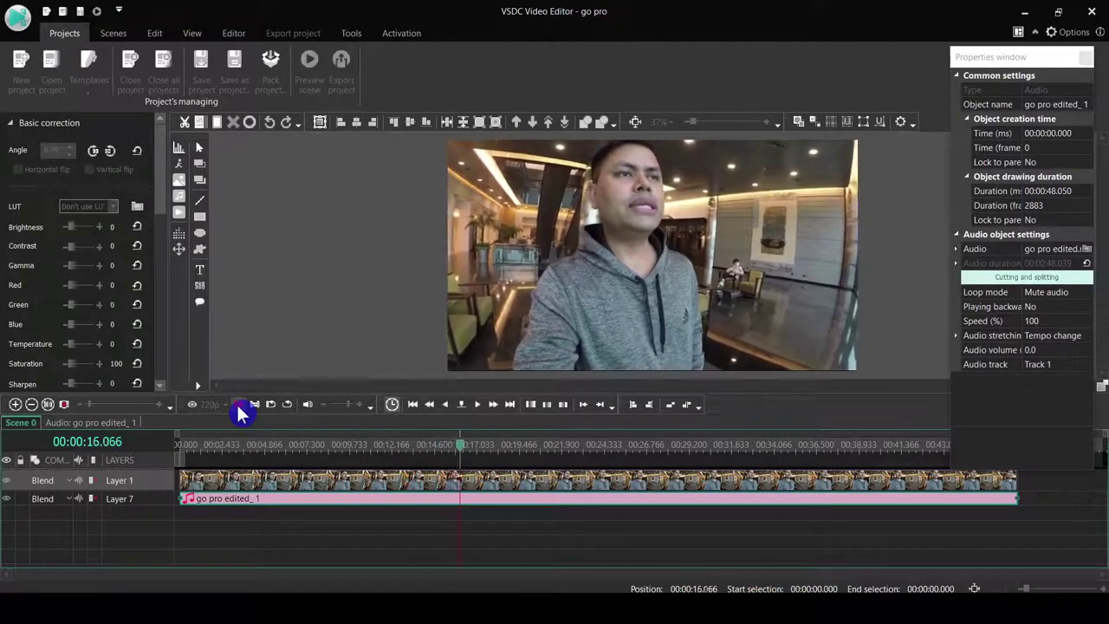
click(238, 405)
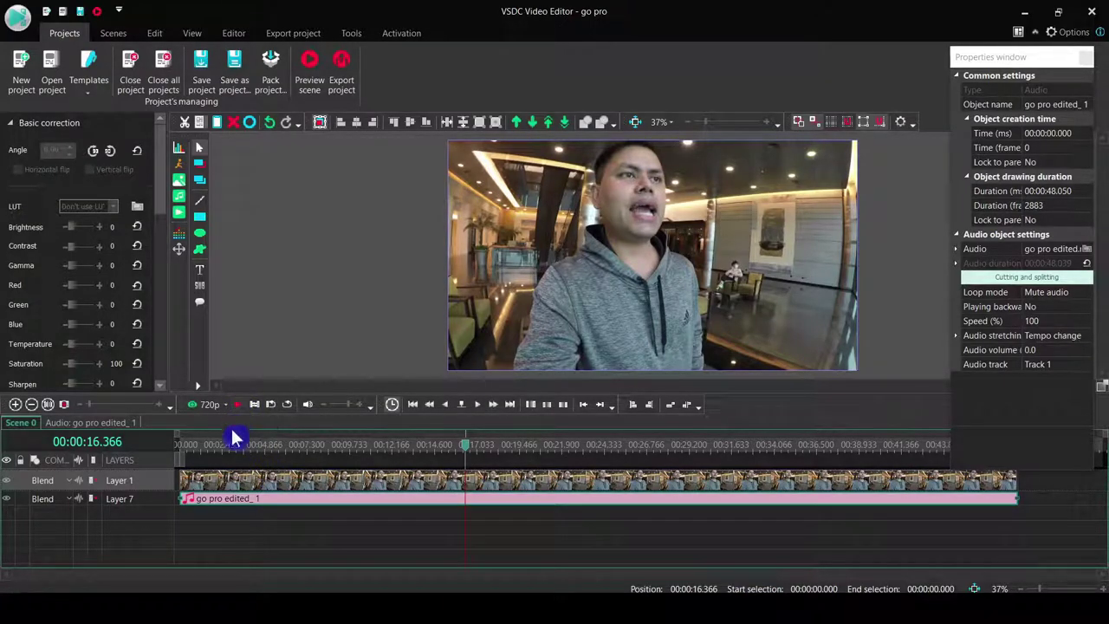
click(234, 482)
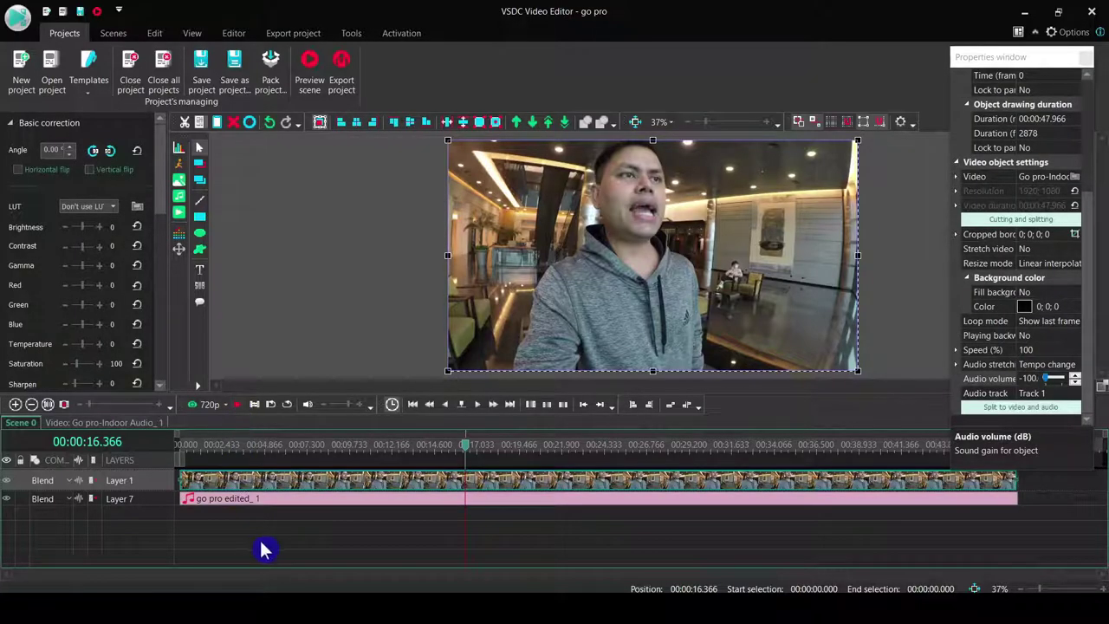
- Add the video "Go pro_Outdoor Audio" from Desktop > Go Pro Files > EDITED VDO directly after the indoor clip on Layer 1
click(180, 216)
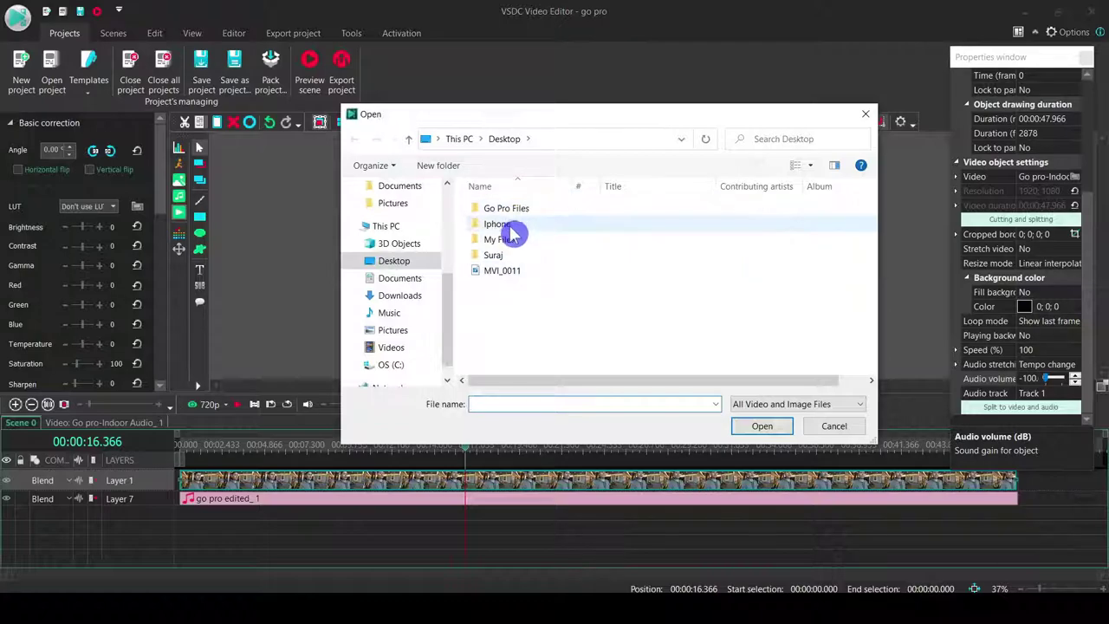
double_click(520, 209)
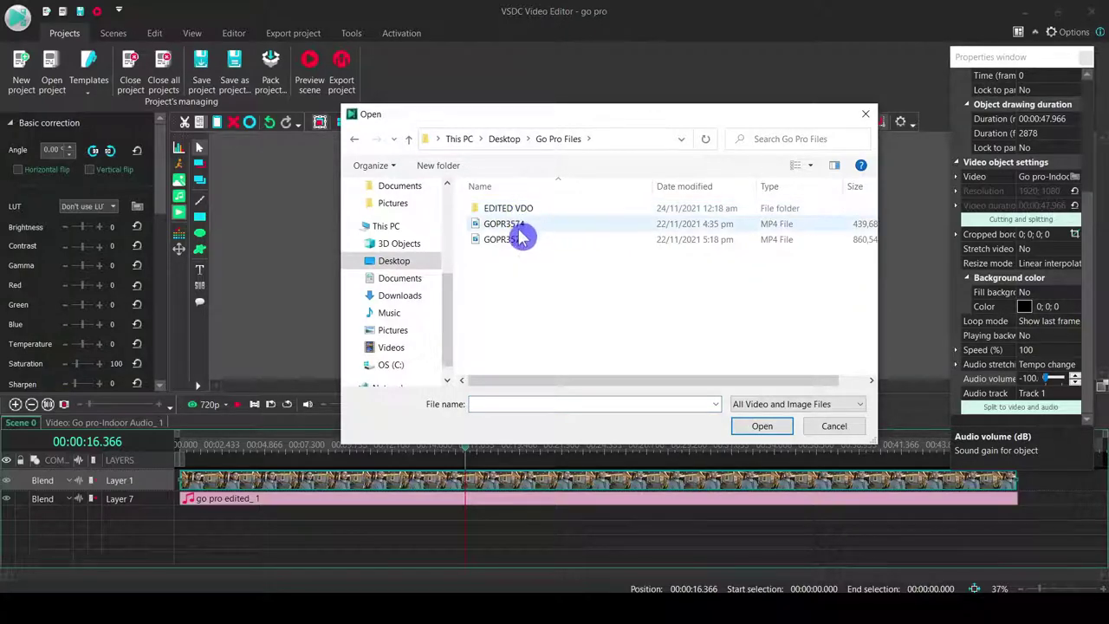
double_click(523, 212)
click(506, 246)
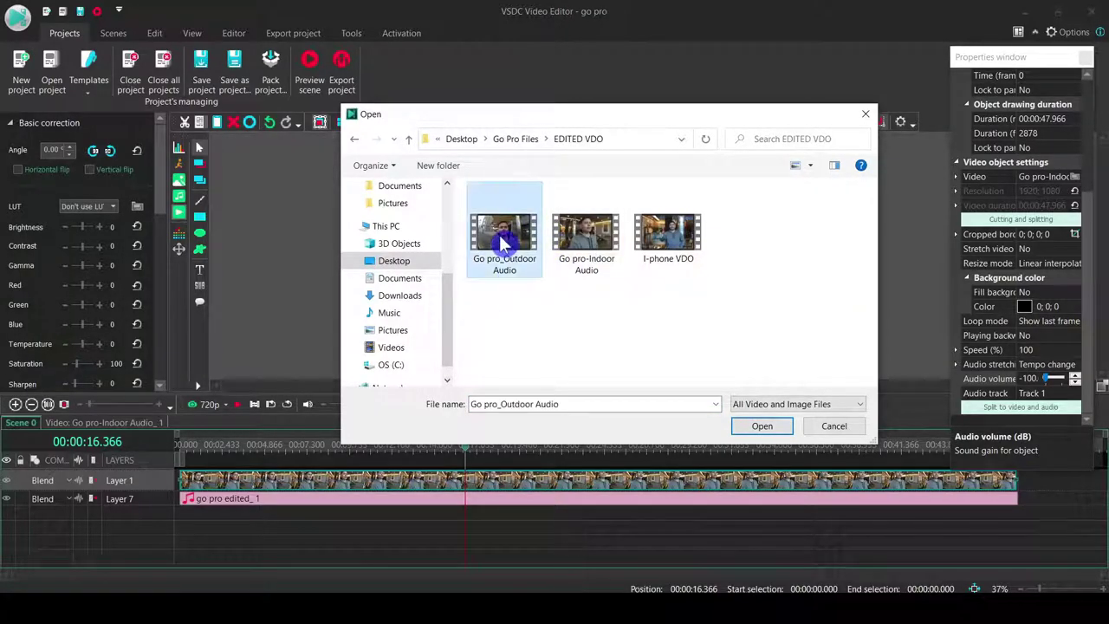
click(766, 429)
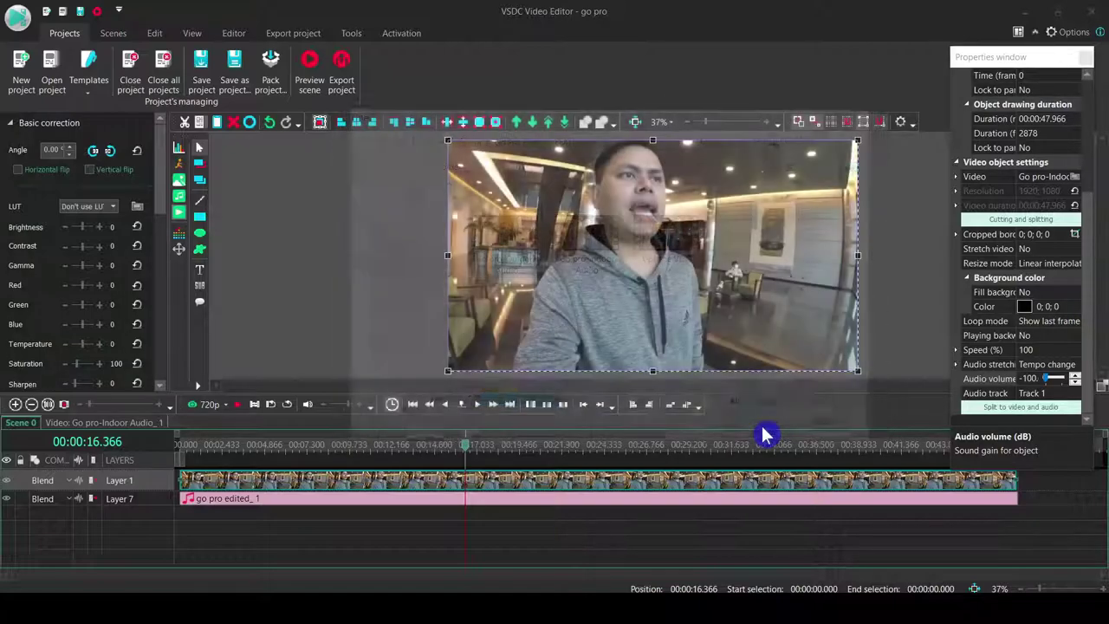
click(689, 375)
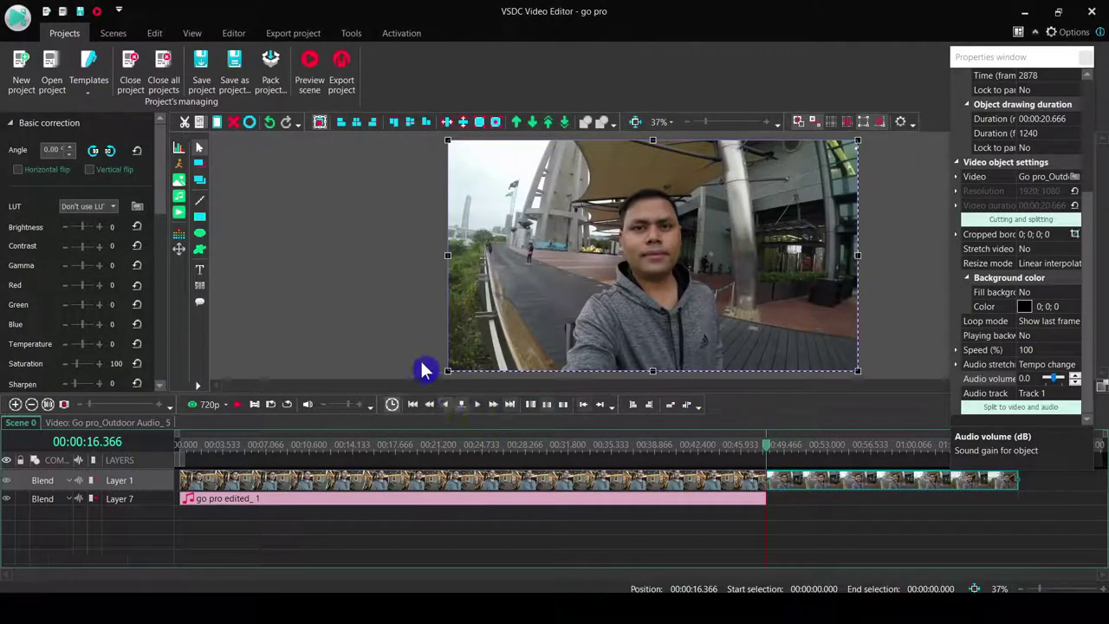
- Add the Desktop audio file "go pro outdoor edited" and move it onto Layer 7 beneath the outdoor clip, right after the indoor audio
click(182, 206)
click(396, 262)
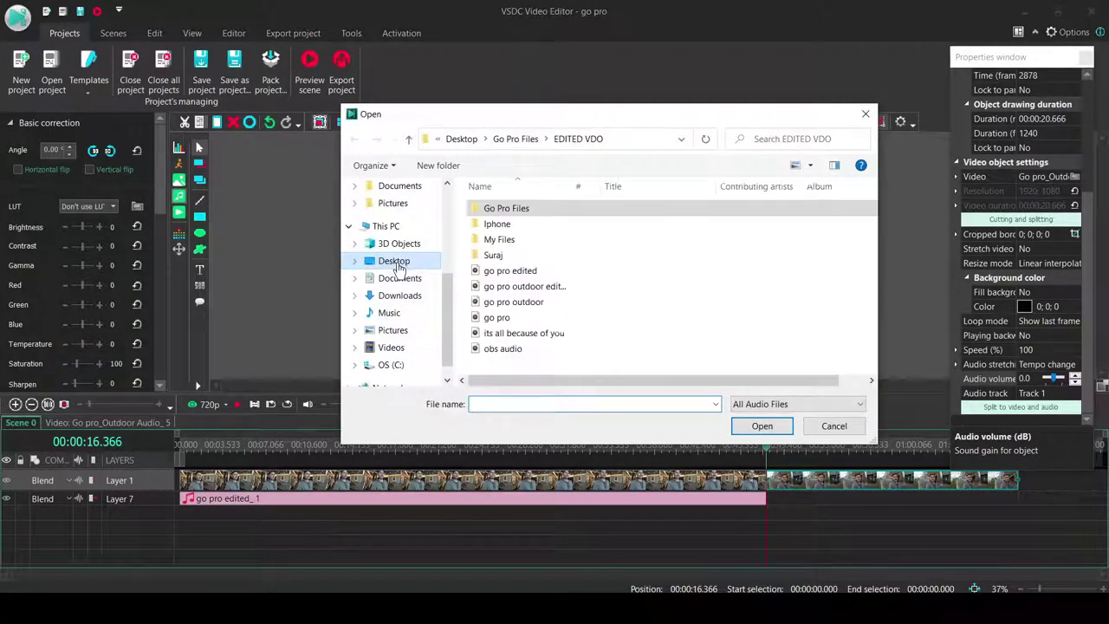
click(525, 289)
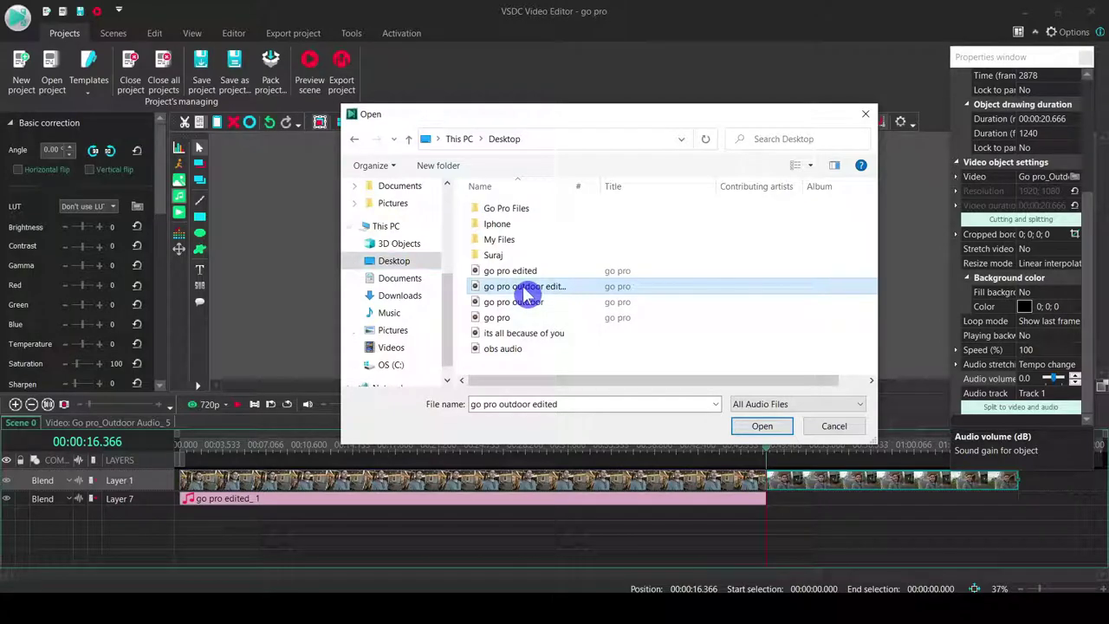
click(766, 425)
click(680, 373)
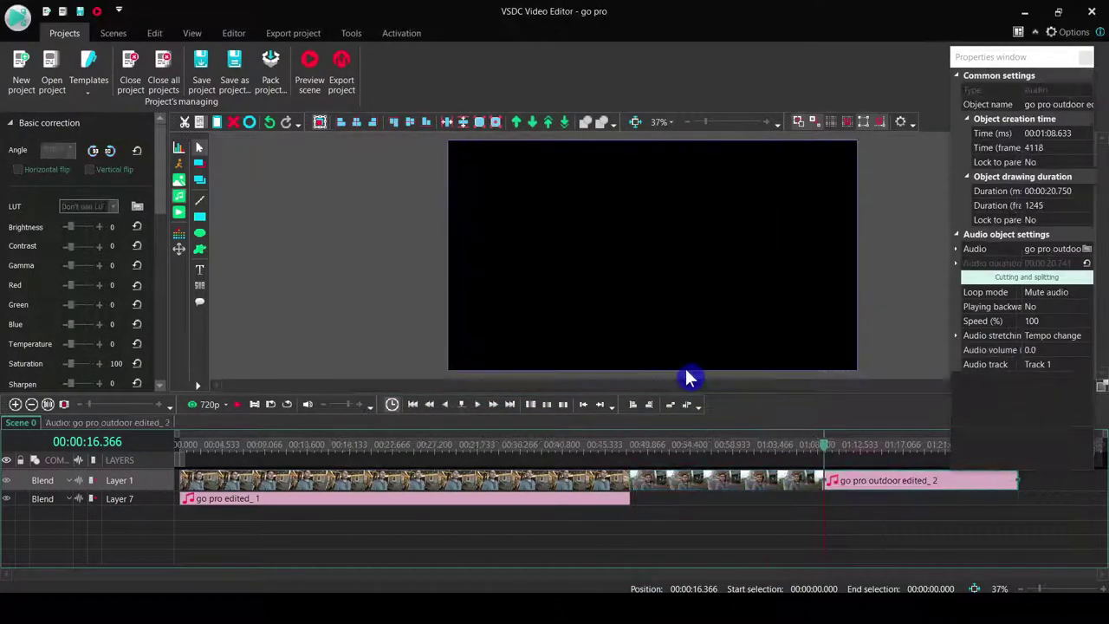
drag(875, 487, 680, 506)
- Lower the outdoor video clip's audio volume to -100 dB and preview the clip with the edited audio from its start
click(859, 445)
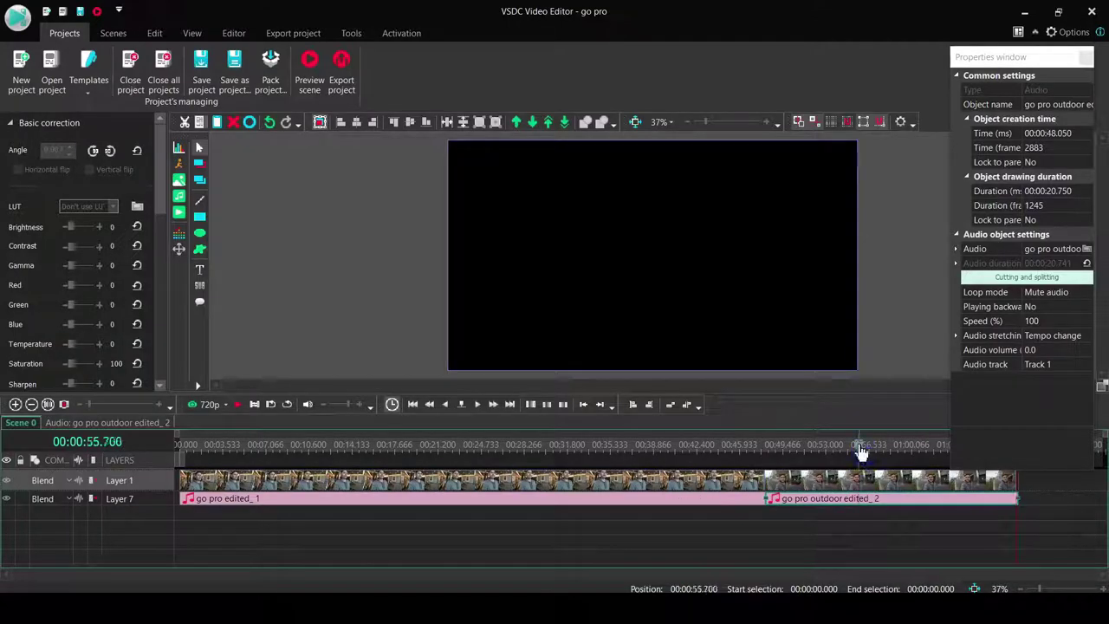
click(841, 482)
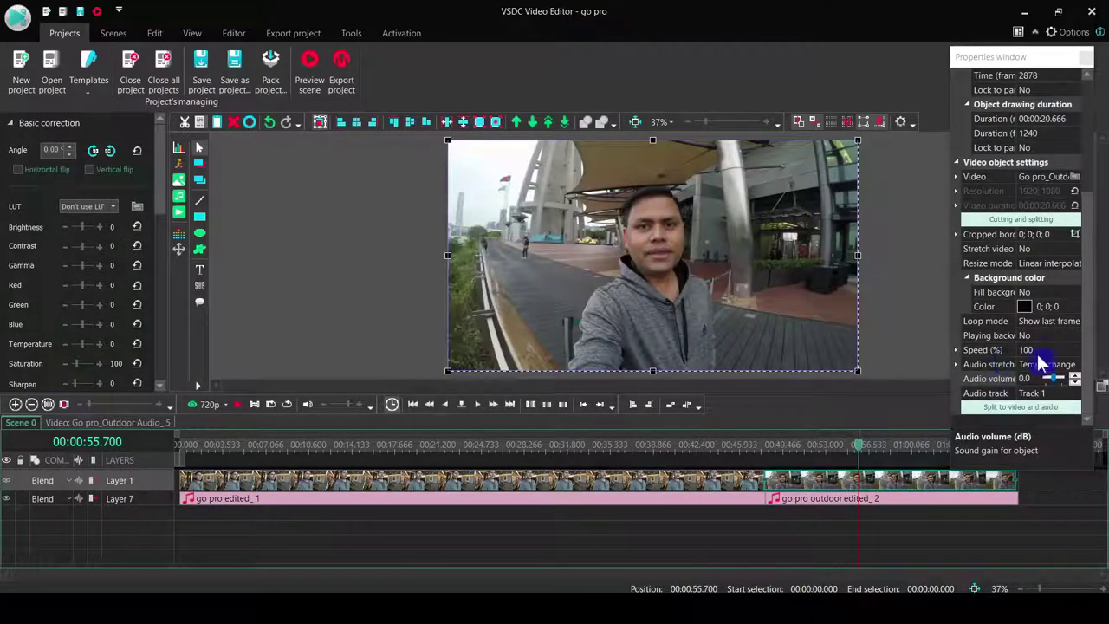
drag(1055, 385, 953, 383)
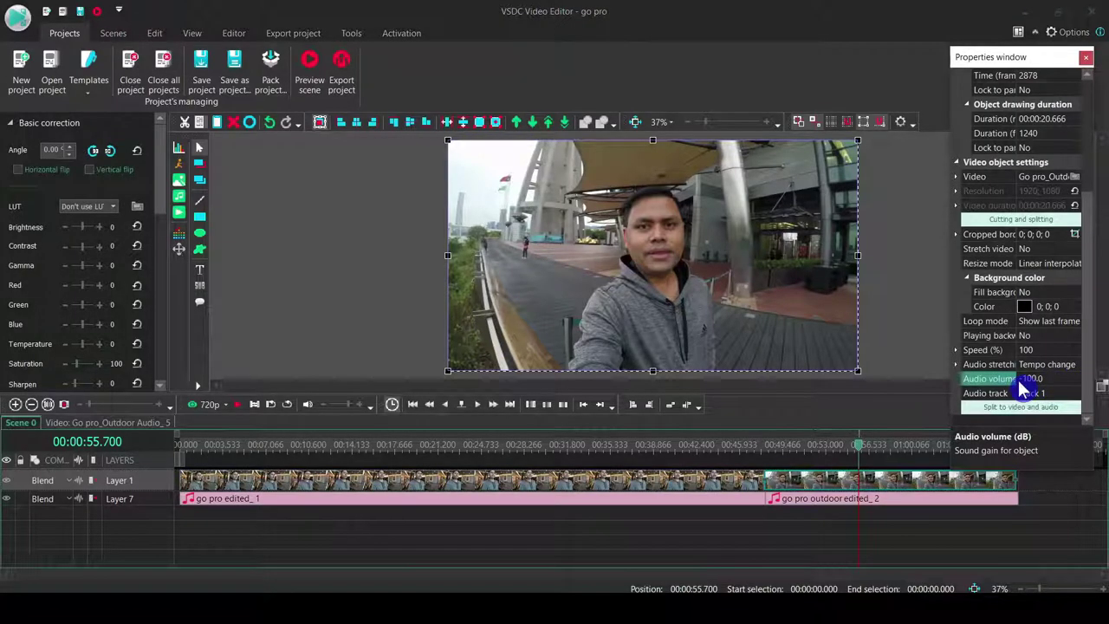
drag(857, 444, 762, 456)
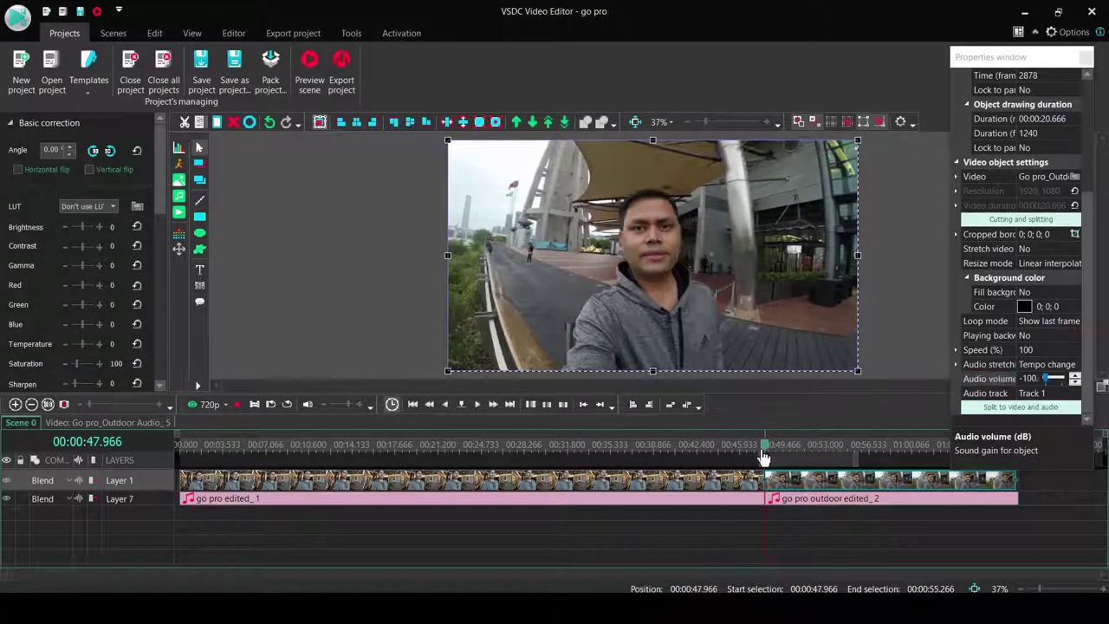
click(244, 405)
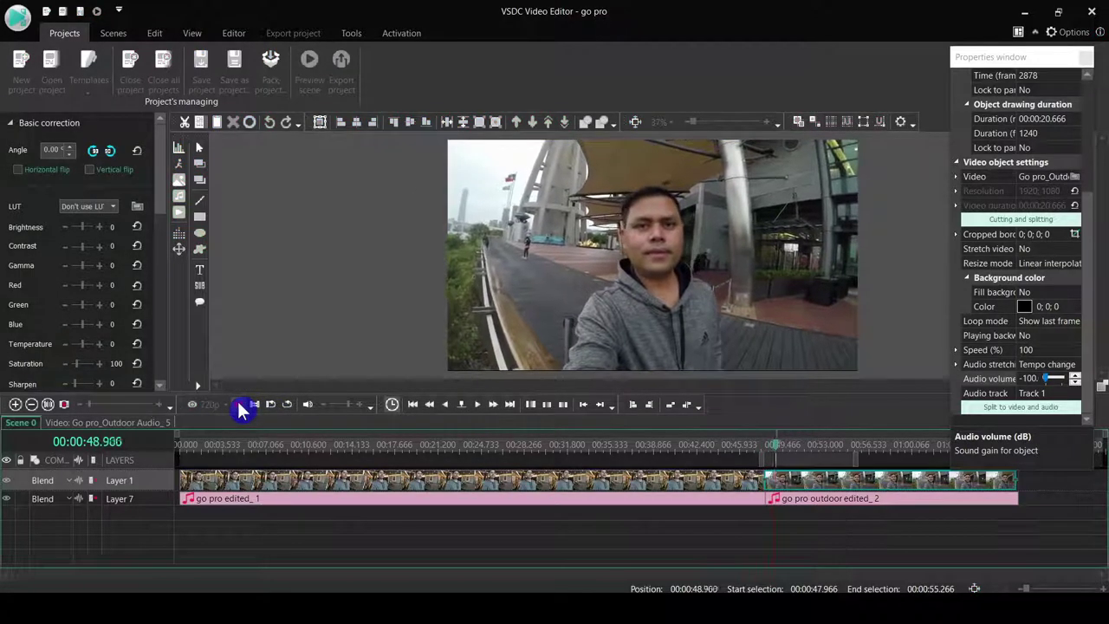